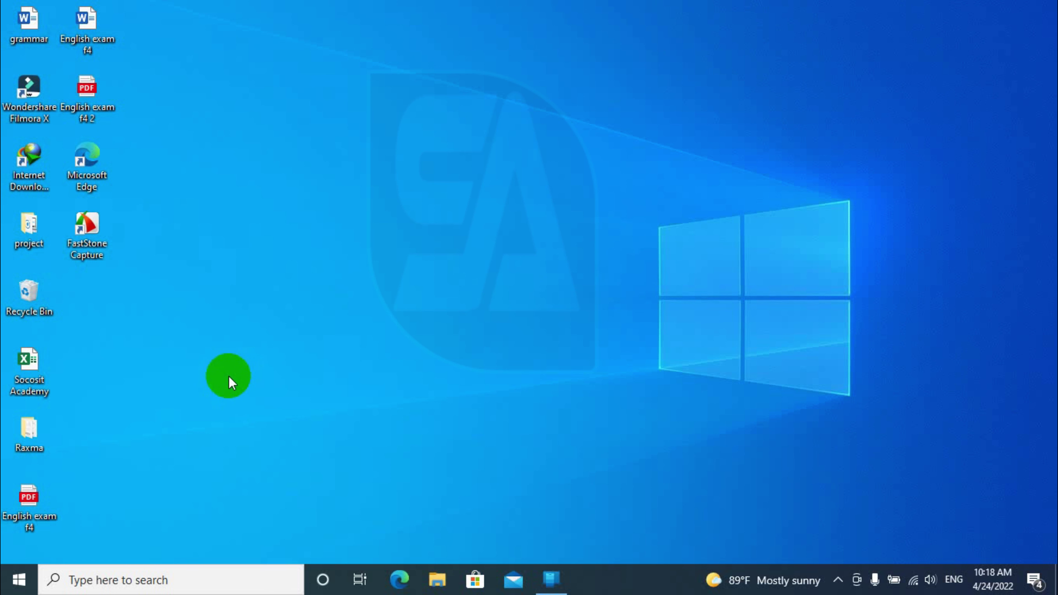
Open the Socosit Academy workbook, accepting the licence, declining optional diagnostic data and dismissing the accessibility tip
double_click(30, 378)
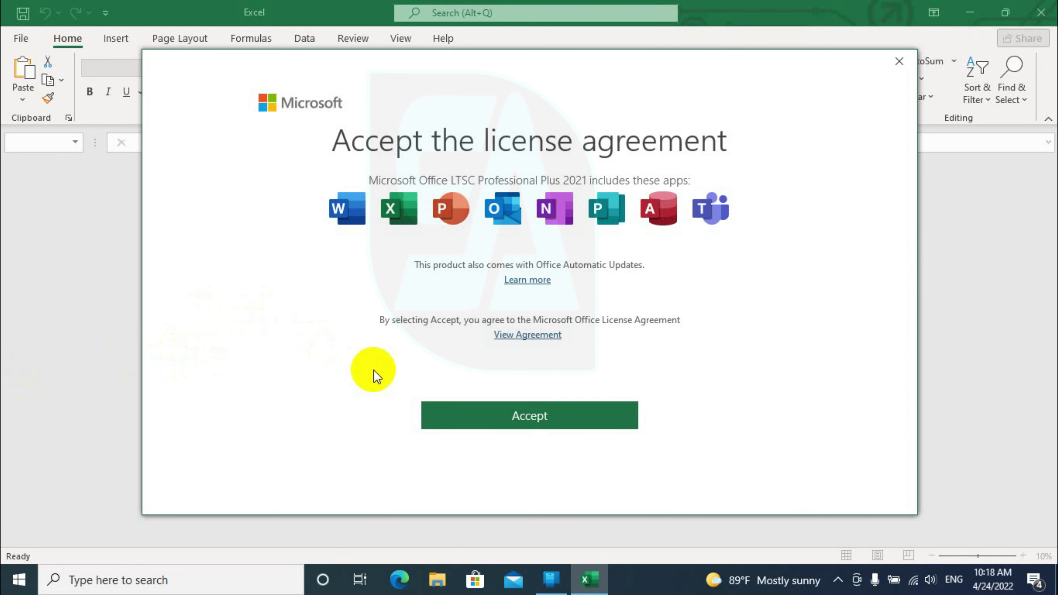
click(448, 410)
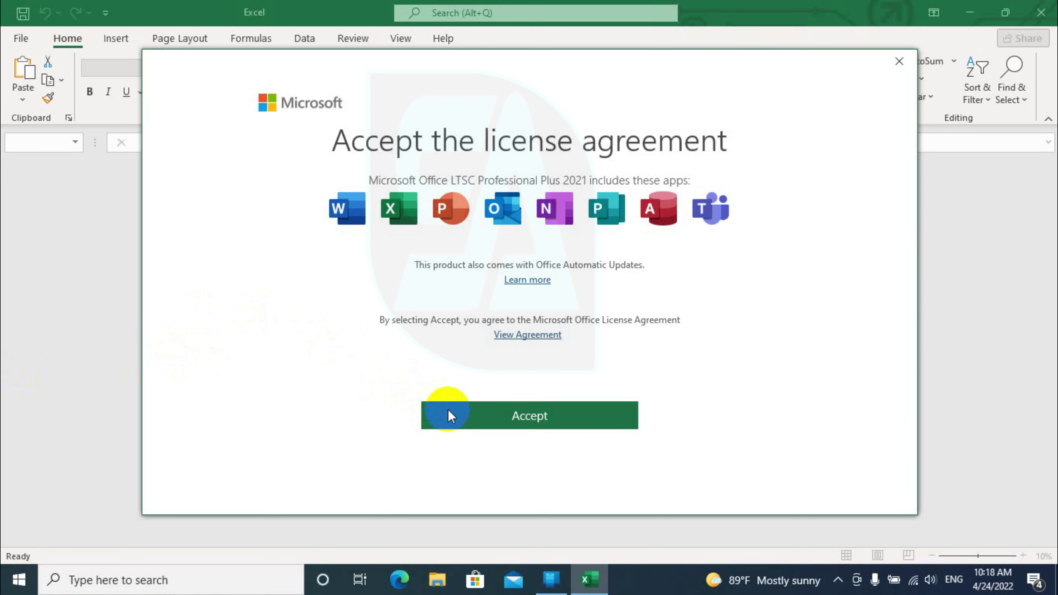
click(838, 508)
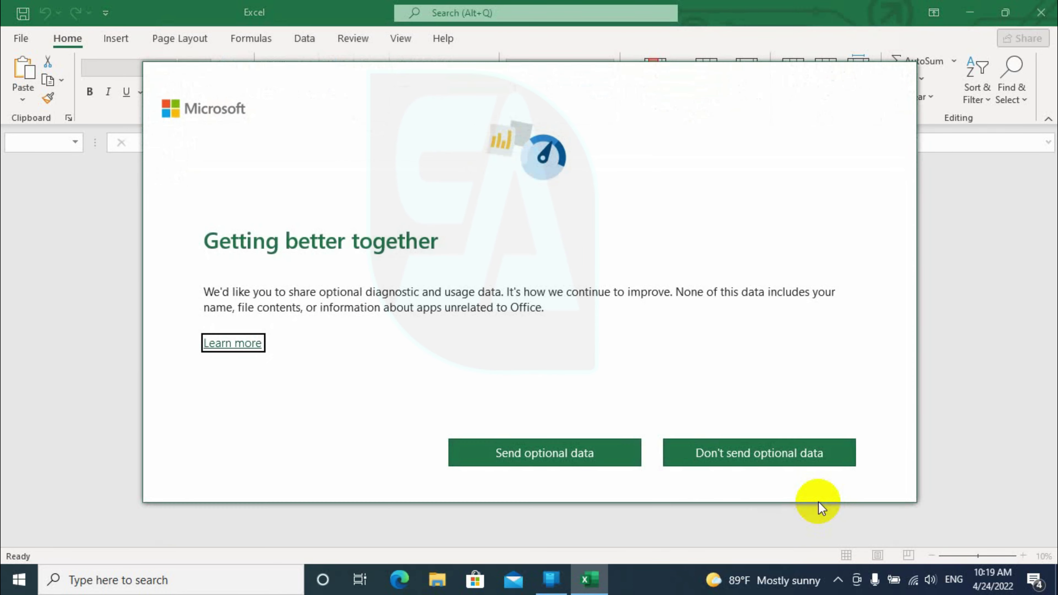
click(714, 470)
click(739, 459)
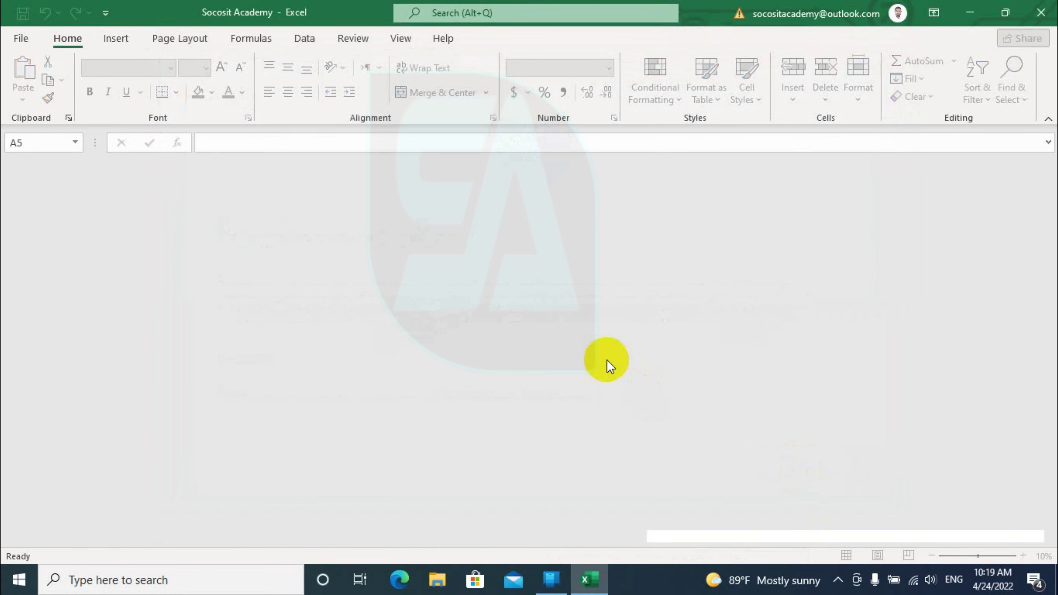
click(205, 520)
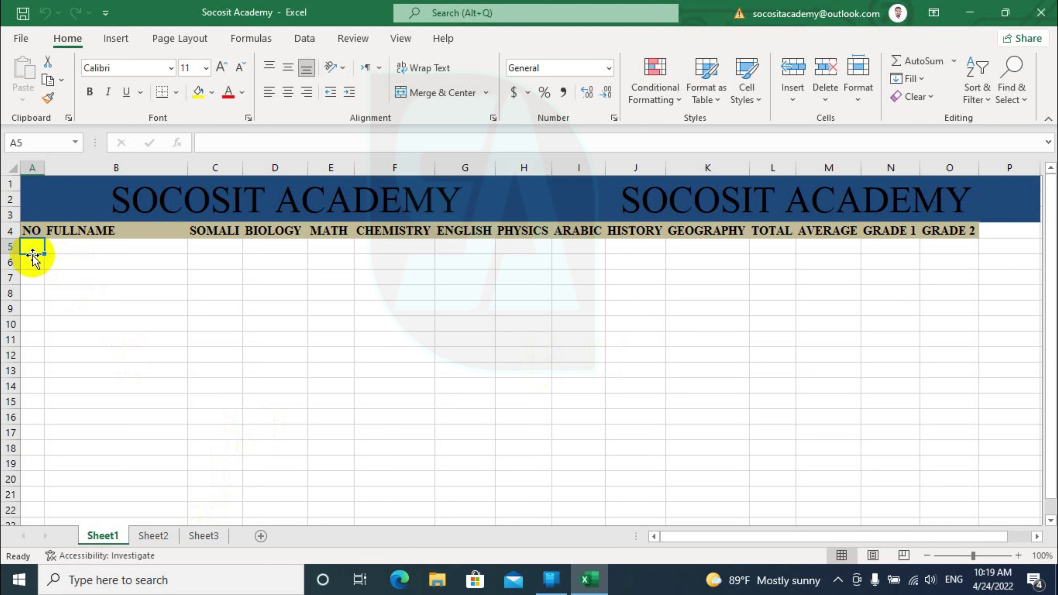
Number rows A5:A6 as 1 and 2 and enter the first student's full name in B5
text(1)
key(Return)
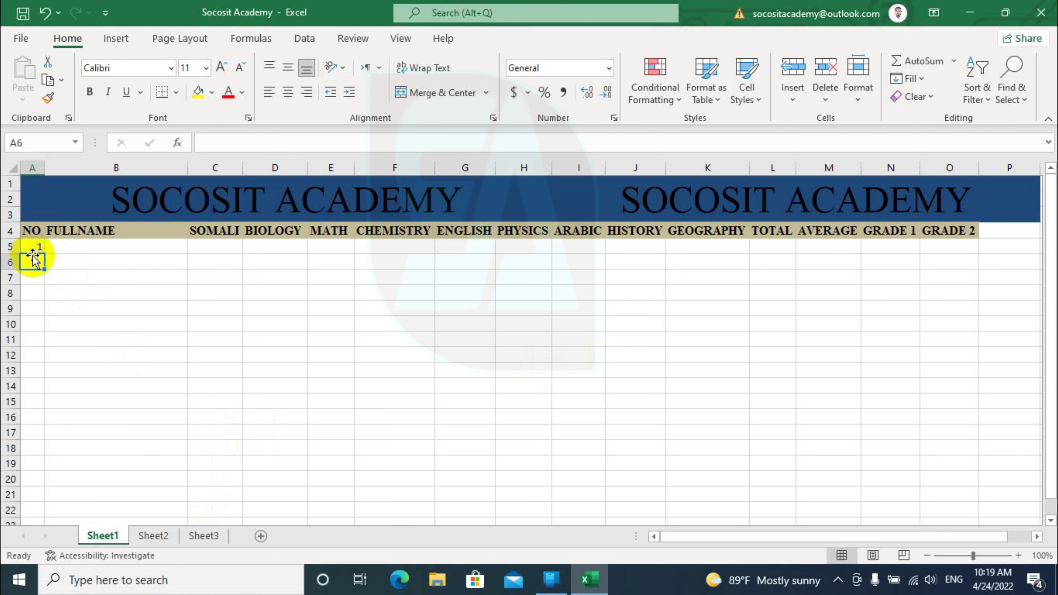
text(2)
click(72, 247)
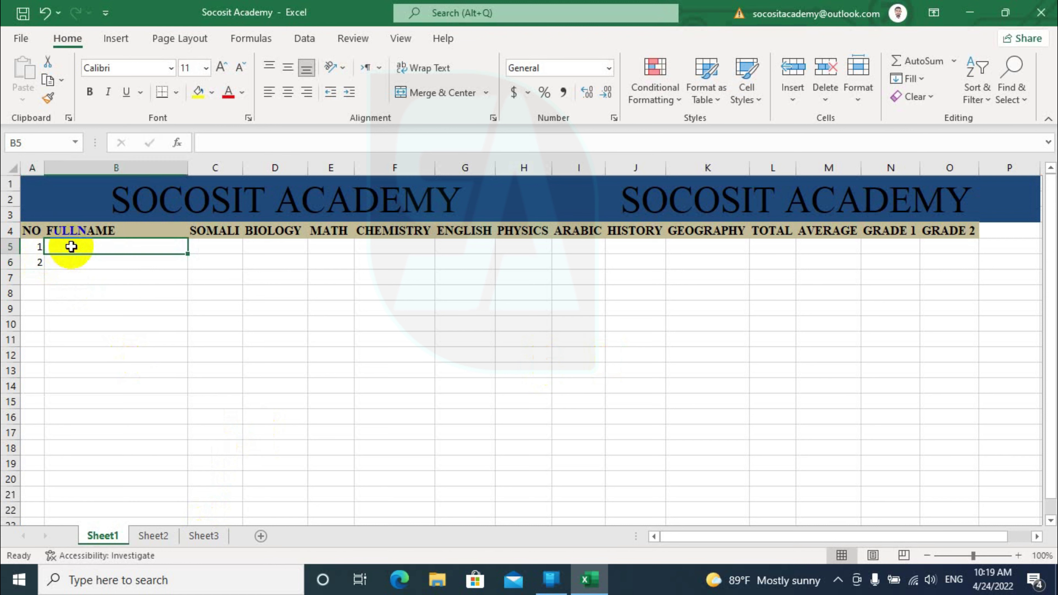
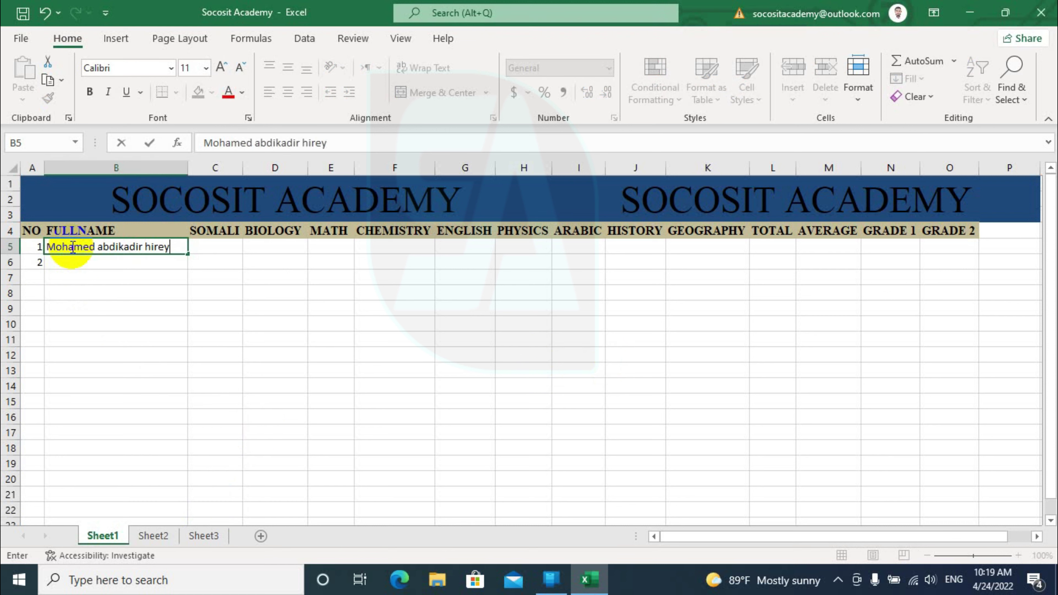
key(Tab)
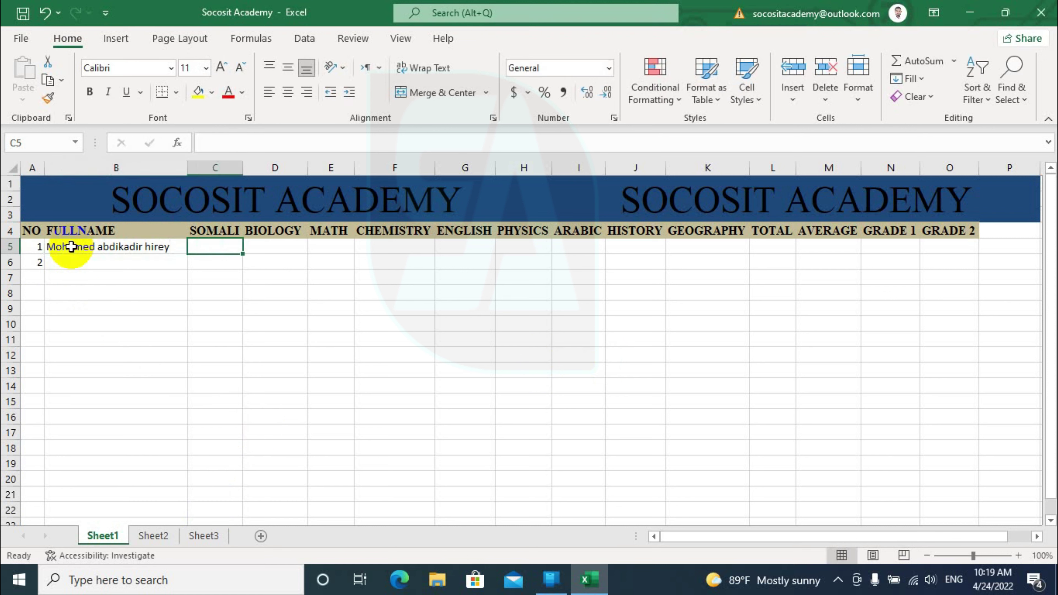
Enter the first student's scores 100, 90, 95, 85, 78, 95, 100, 90, 100 across C5:K5
text(100)
key(Tab)
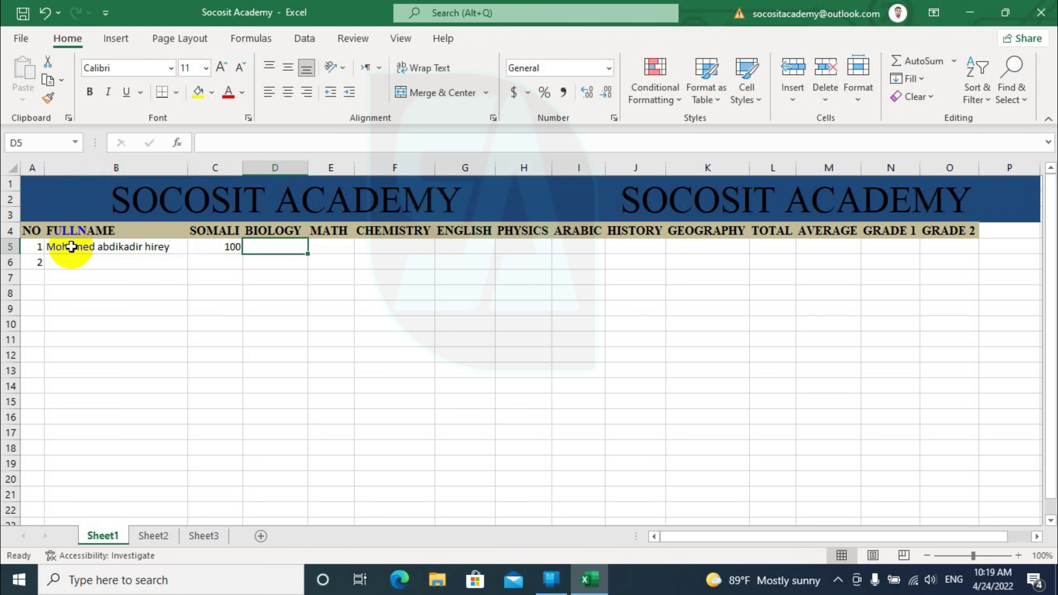
text(90)
key(Tab)
text(95)
key(Tab)
text(85)
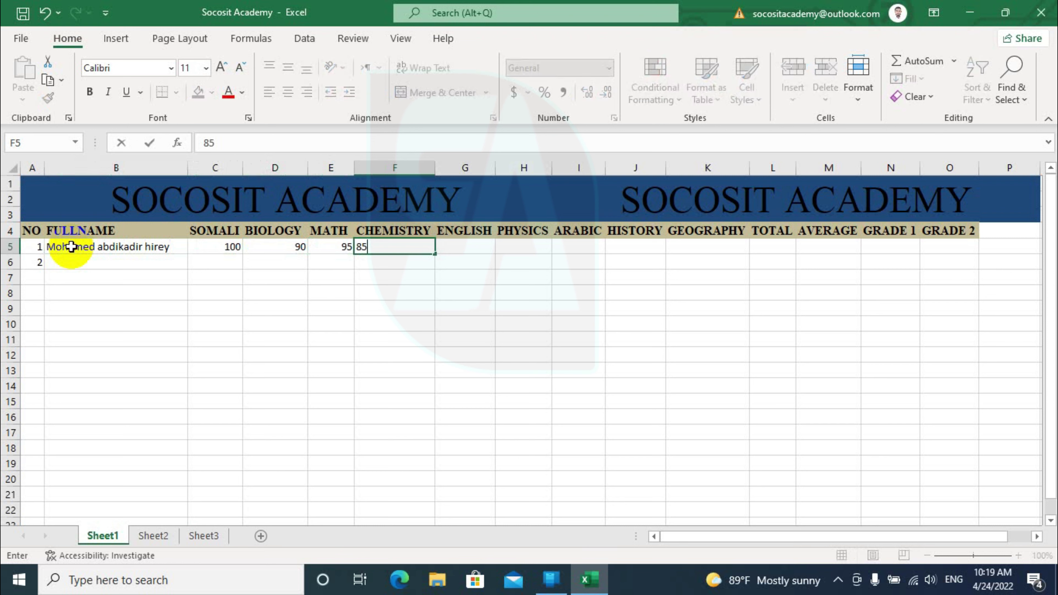
key(Tab)
text(78)
key(Tab)
text(95)
key(Tab)
text(100)
key(Tab)
text(90)
key(Tab)
text(100)
key(Tab)
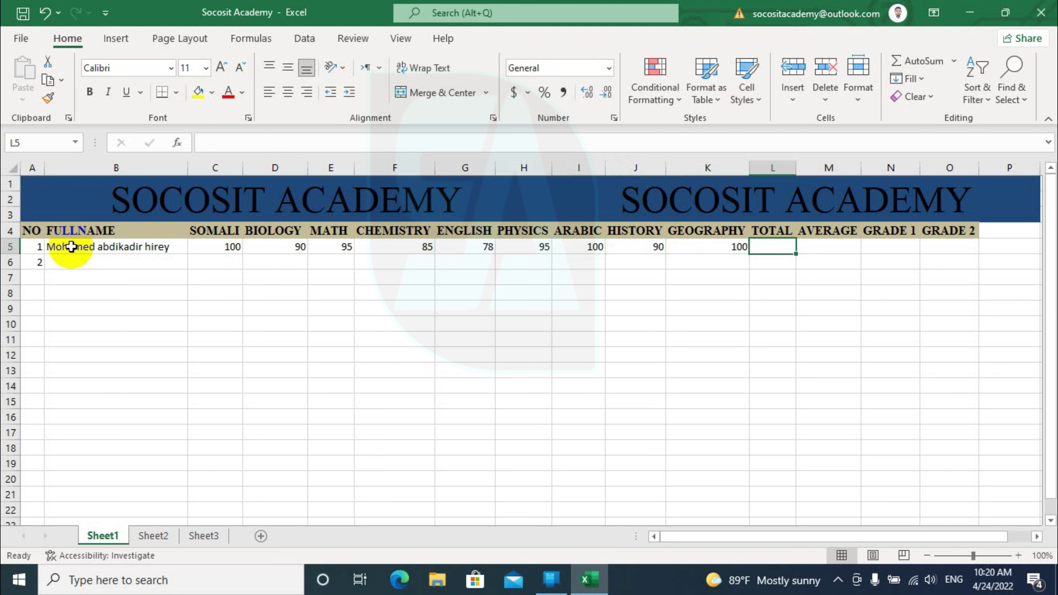
AutoSum C5:K5 into L5 (833) and enter =AVERAGE(L5/9/100) in M5, showing 93%
key(alt+equal)
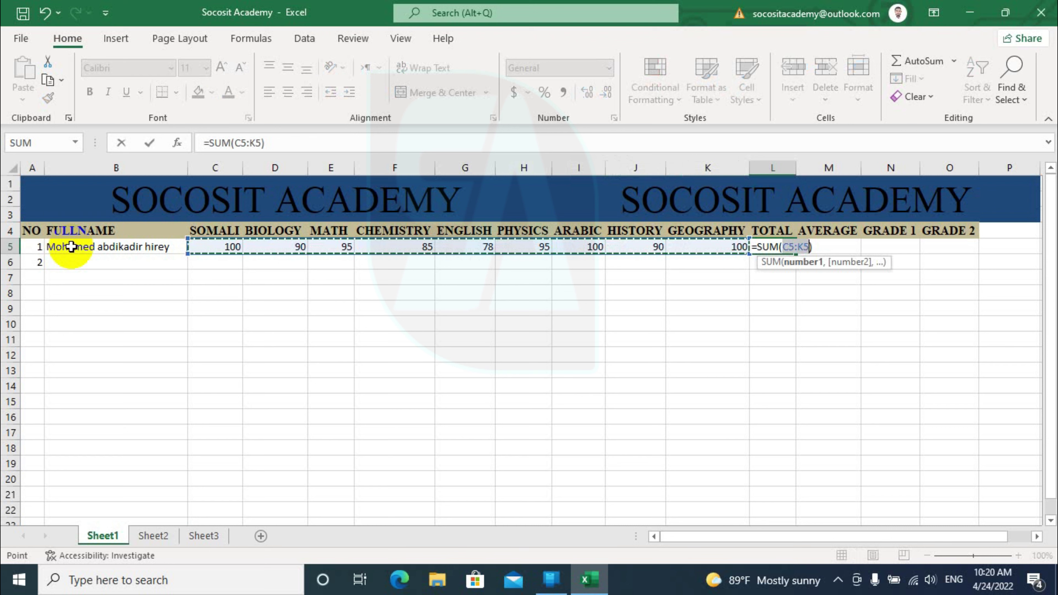
key(Return)
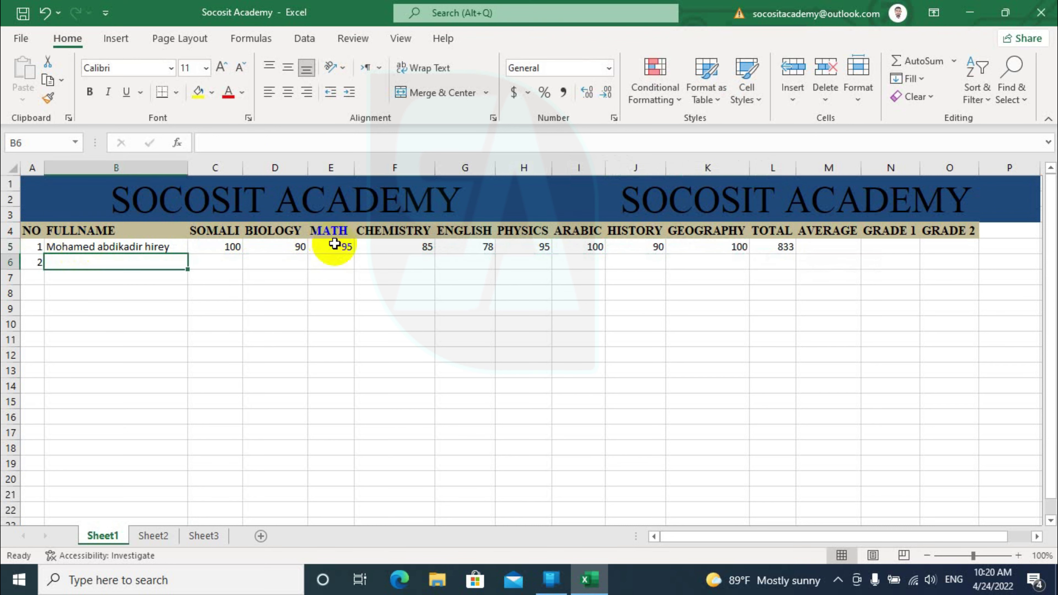
click(829, 247)
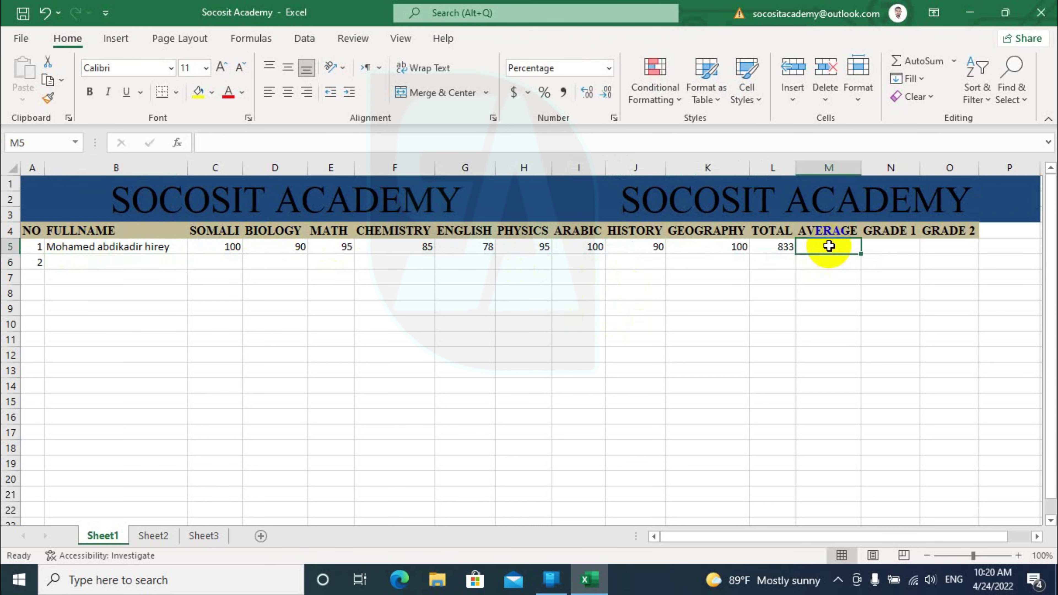
text(=)
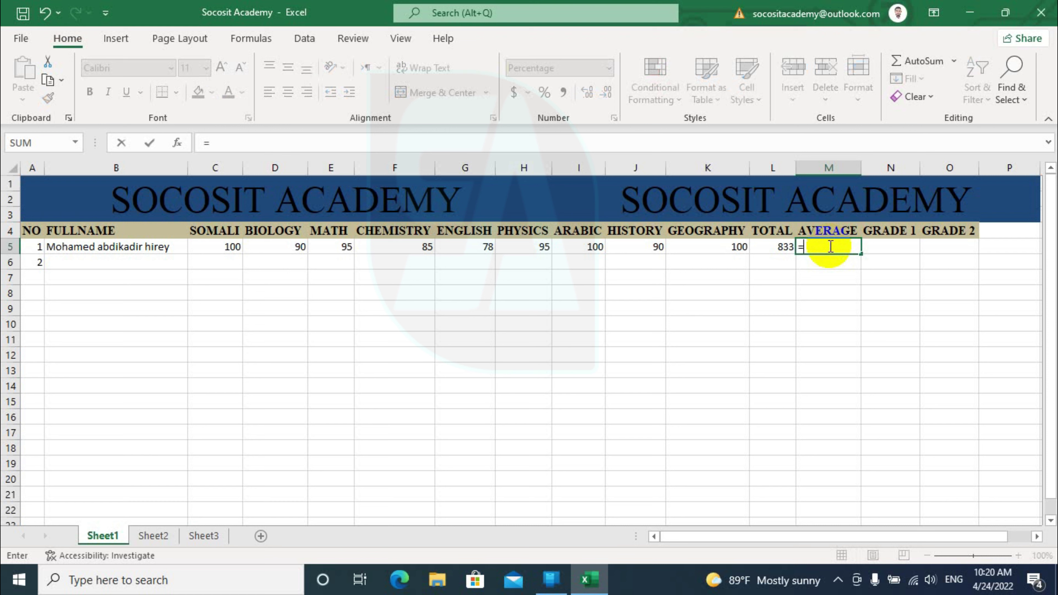
text(abera)
key(BackSpace)
key(BackSpace)
key(BackSpace)
key(BackSpace)
key(BackSpace)
text(v)
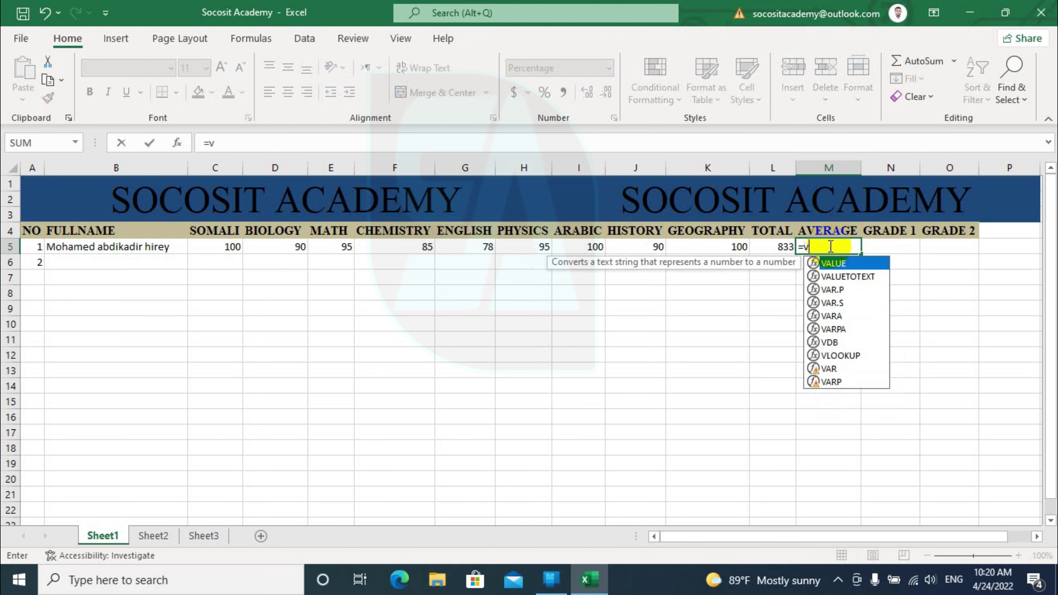
text(erage)
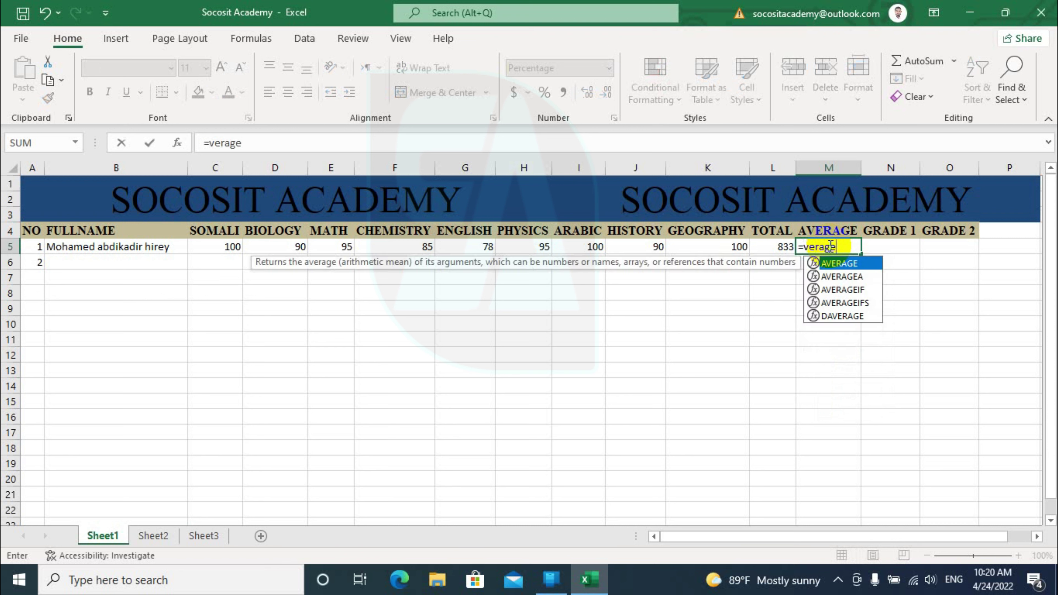
key(Tab)
click(774, 247)
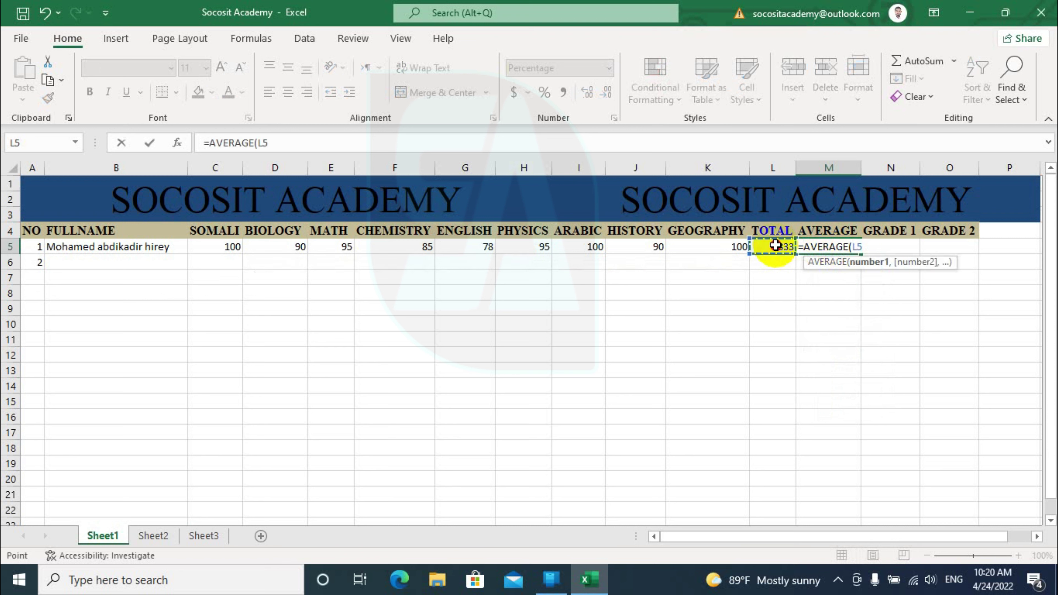
text(/9/100)
key(Return)
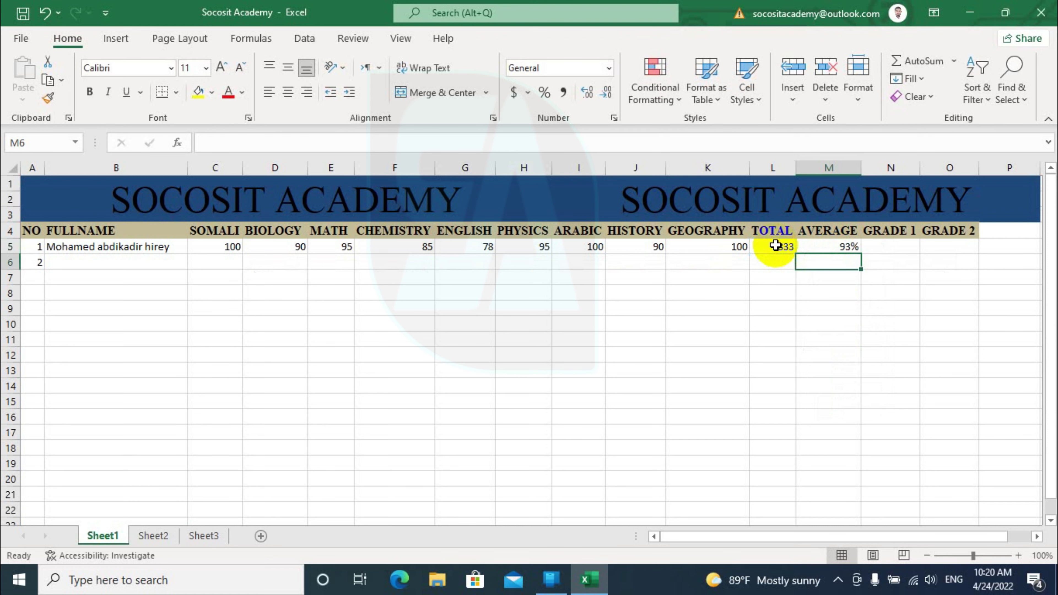
click(819, 247)
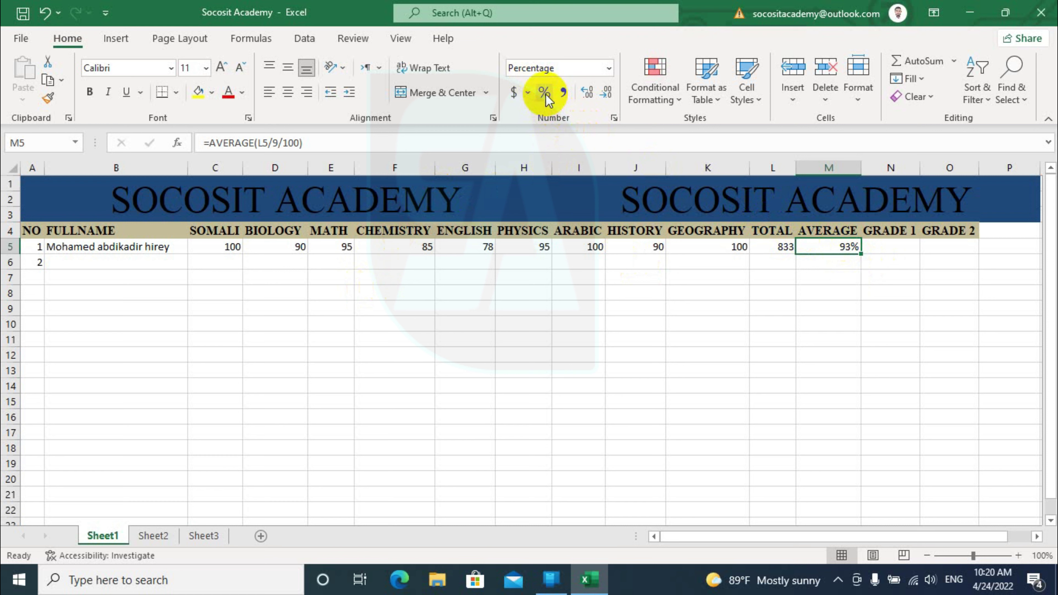
click(609, 69)
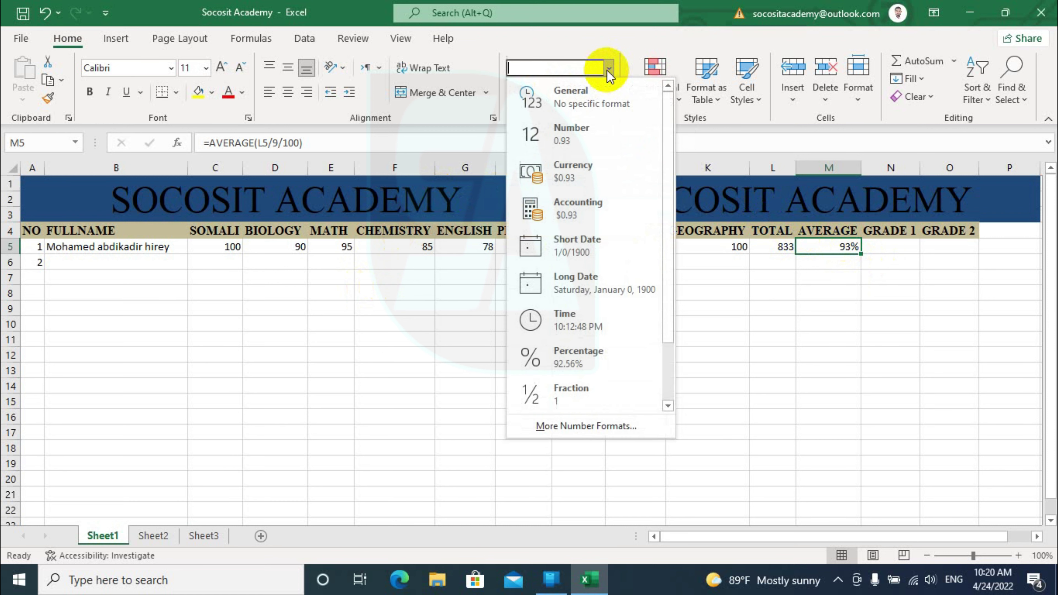
click(611, 104)
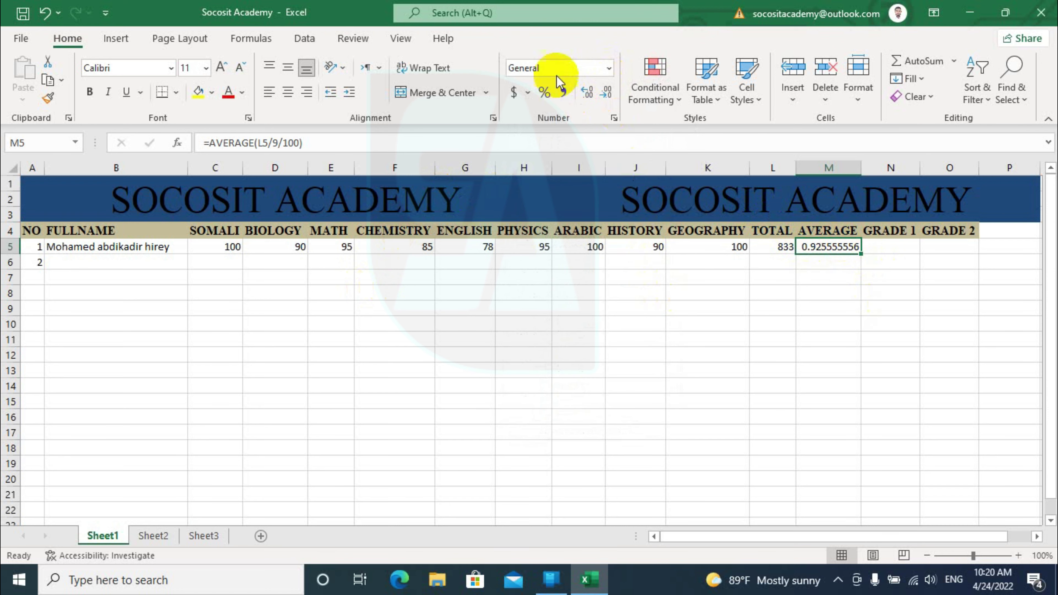
click(544, 93)
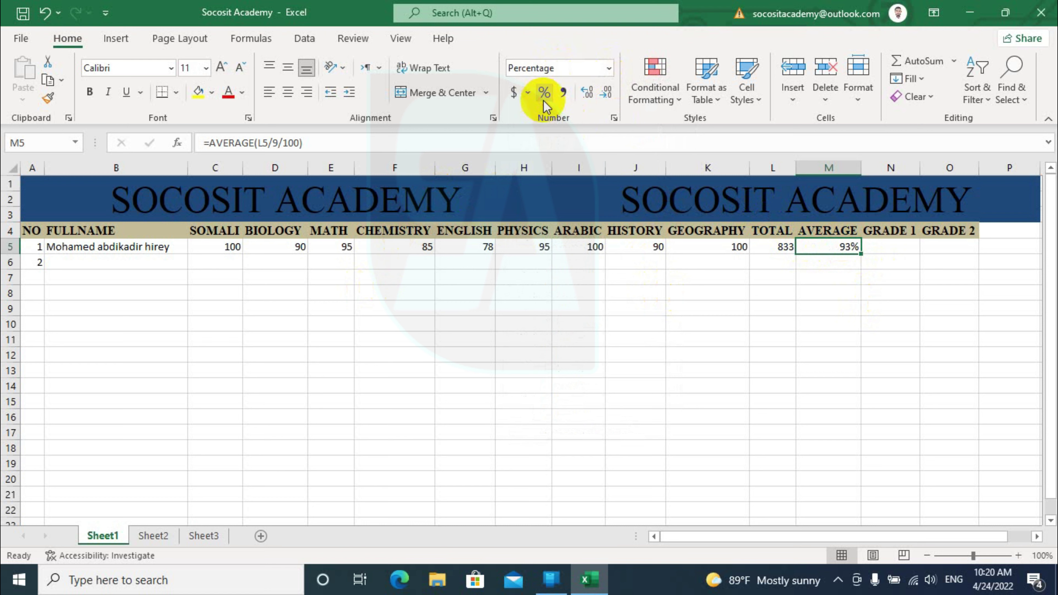
click(888, 252)
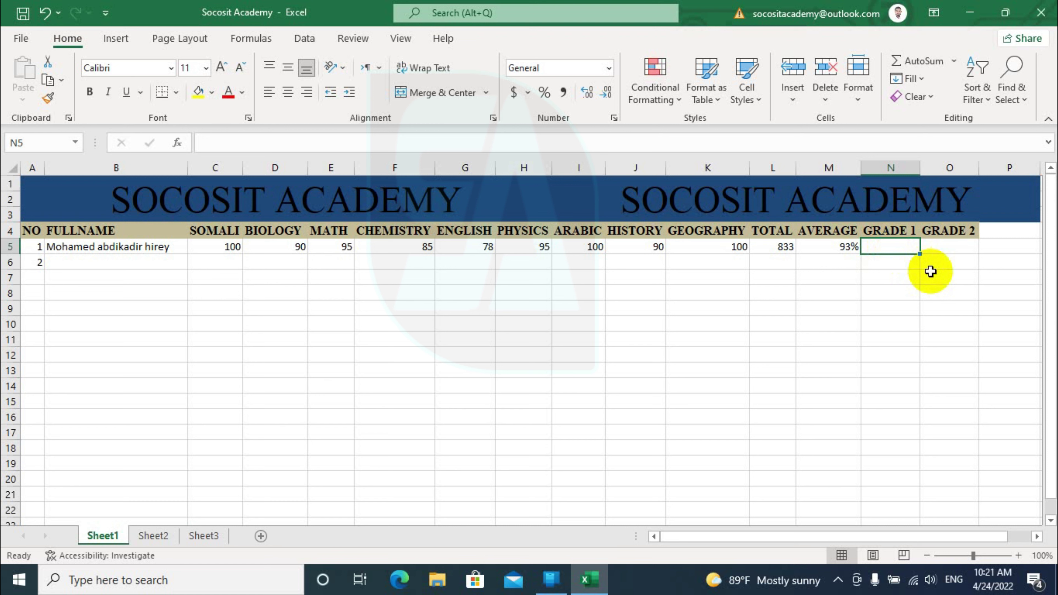
Enter =IF(M5>0.5,"Gudbay","Dhacay") in N5 as the GRADE 1 pass/fail formula
text(=)
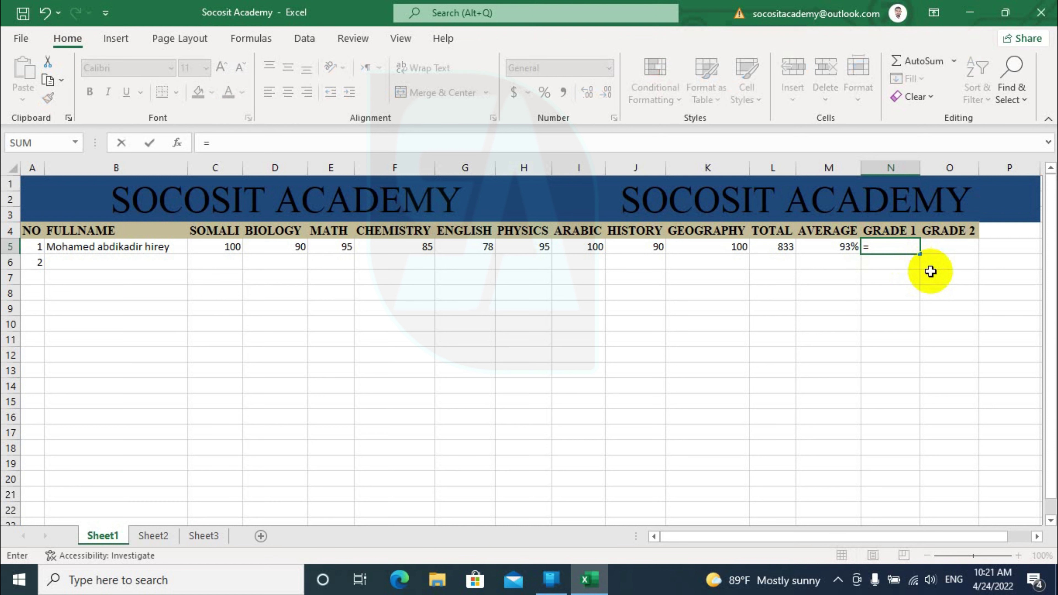
text(IF()
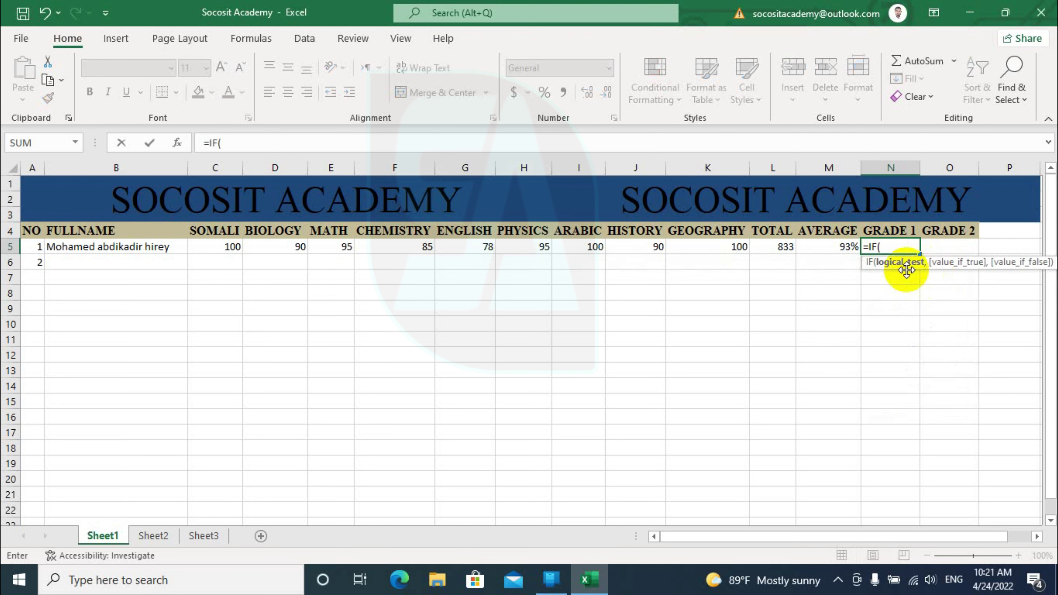
click(836, 248)
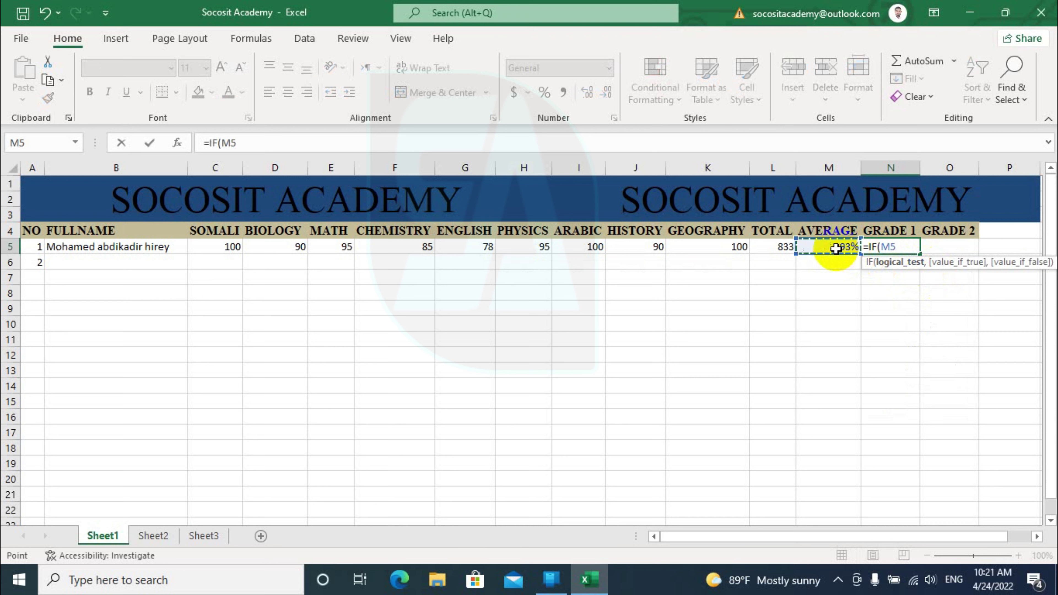
text(>0.5,)
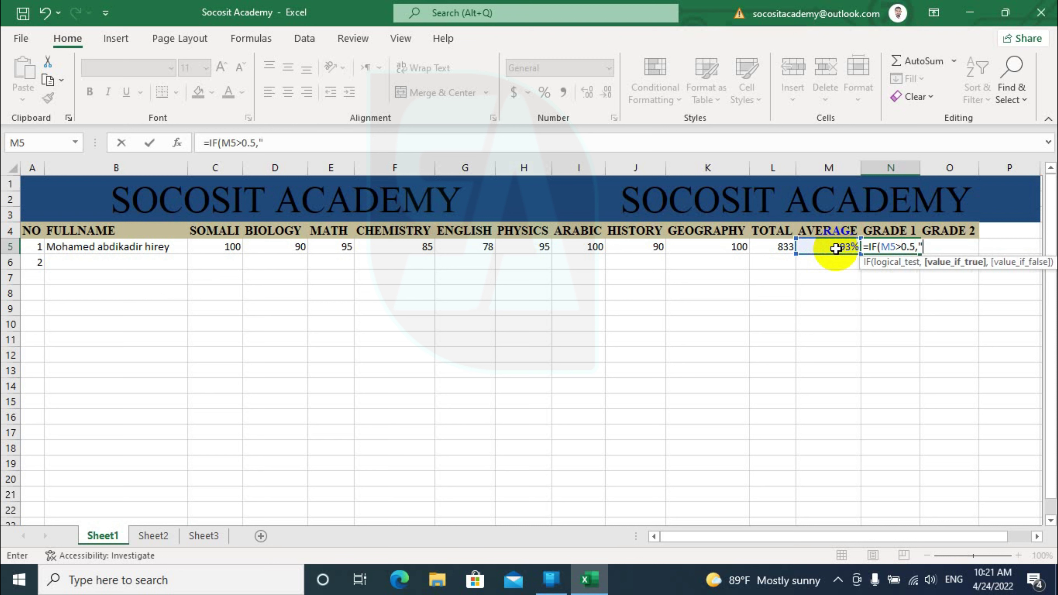
text("pas)
key(BackSpace)
key(BackSpace)
key(BackSpace)
text(Gudbay")
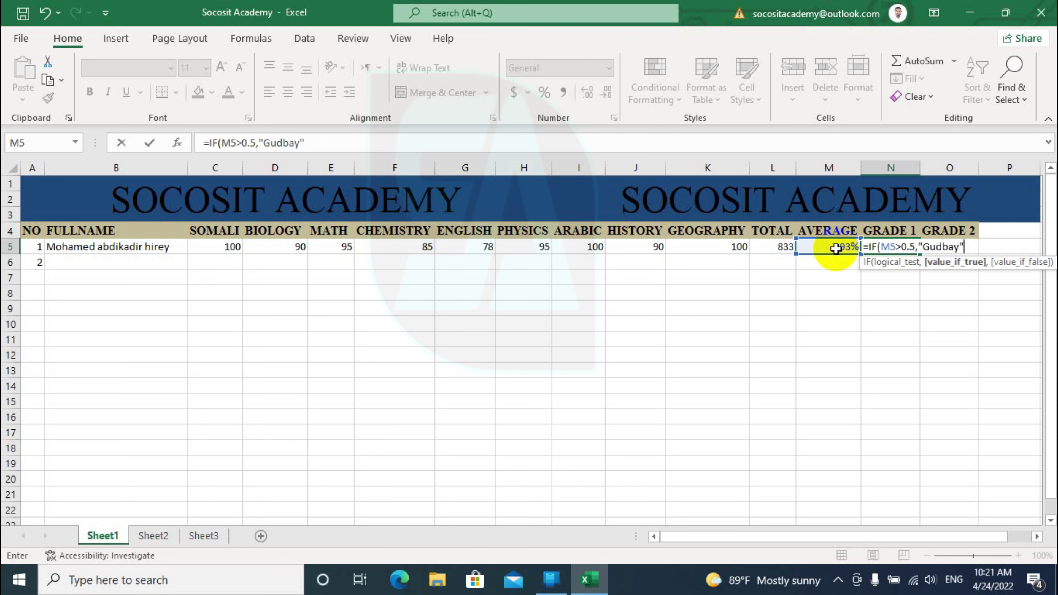
text(,)
text("fai)
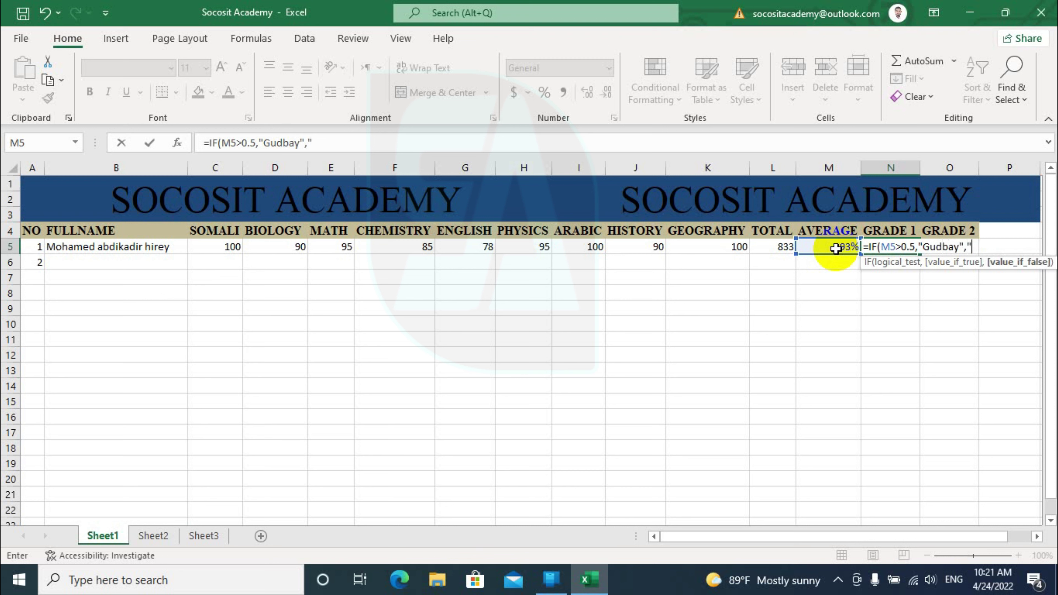
key(BackSpace)
key(BackSpace)
key(BackSpace)
text(Dhaca)
text())
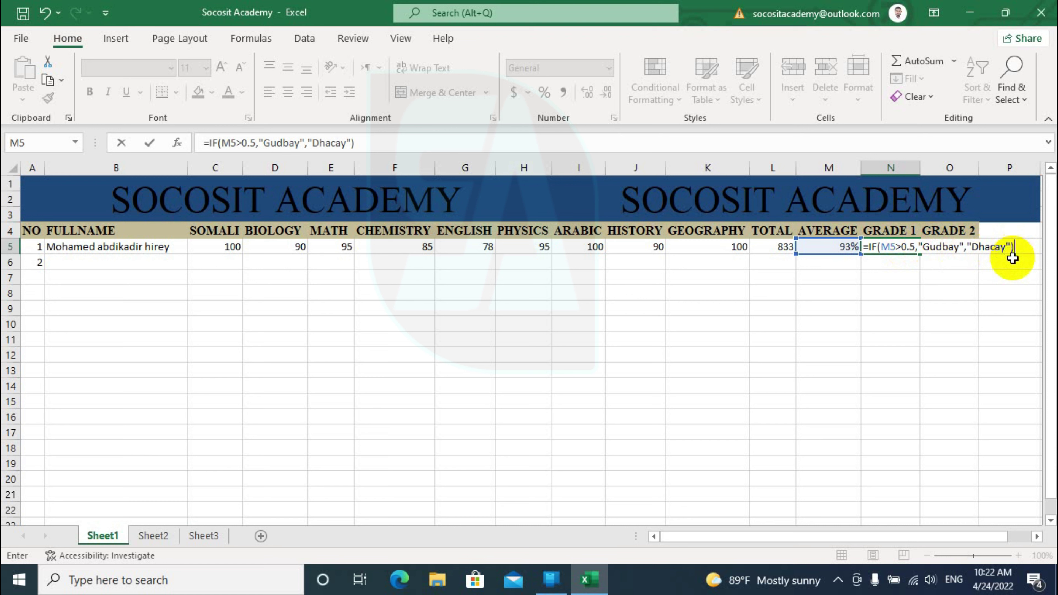
key(Return)
click(889, 250)
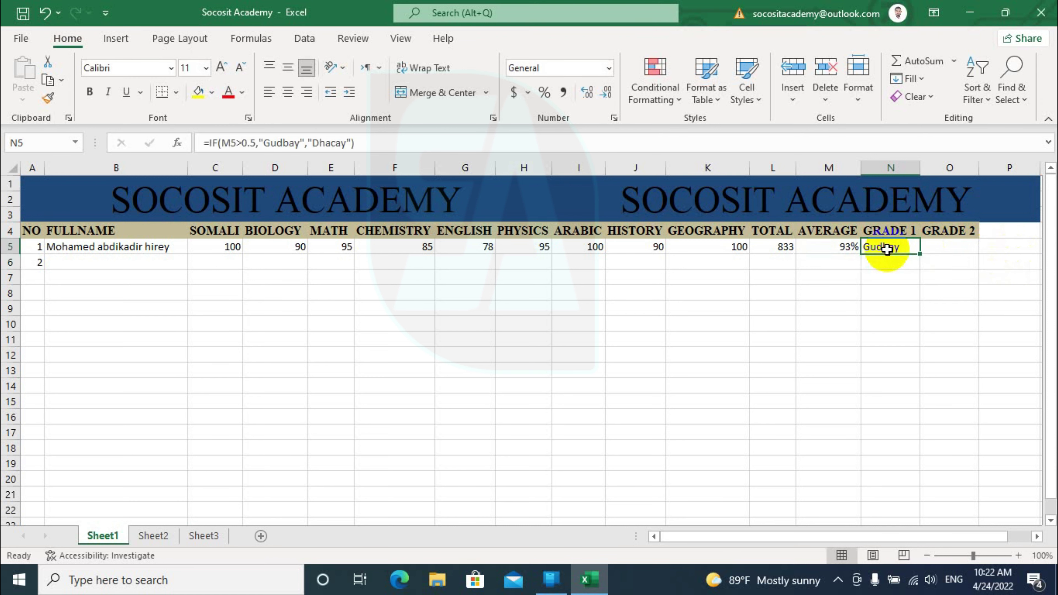
double_click(904, 247)
drag(959, 246, 924, 246)
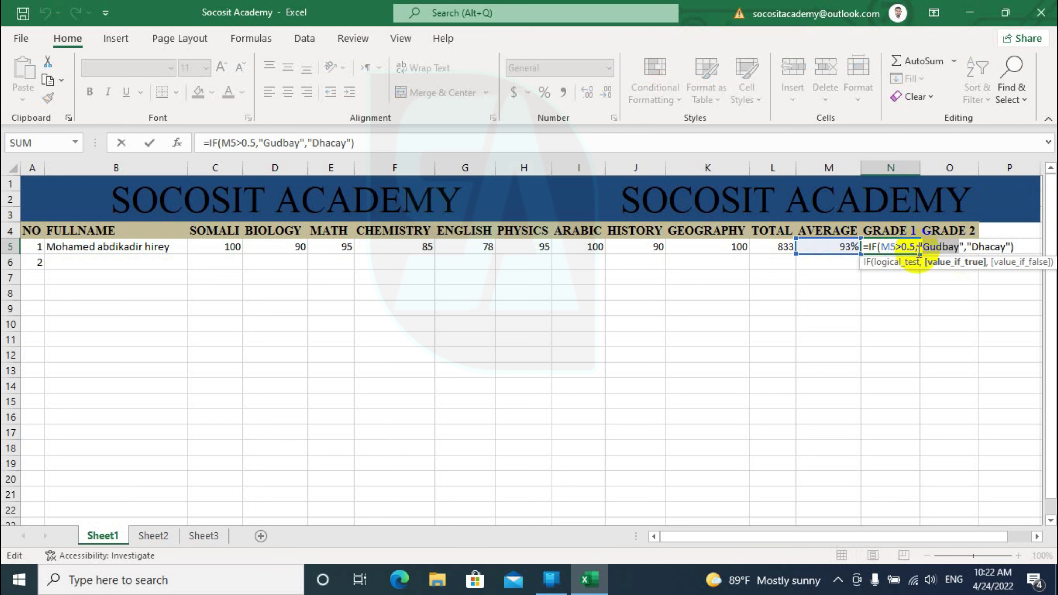
key(Return)
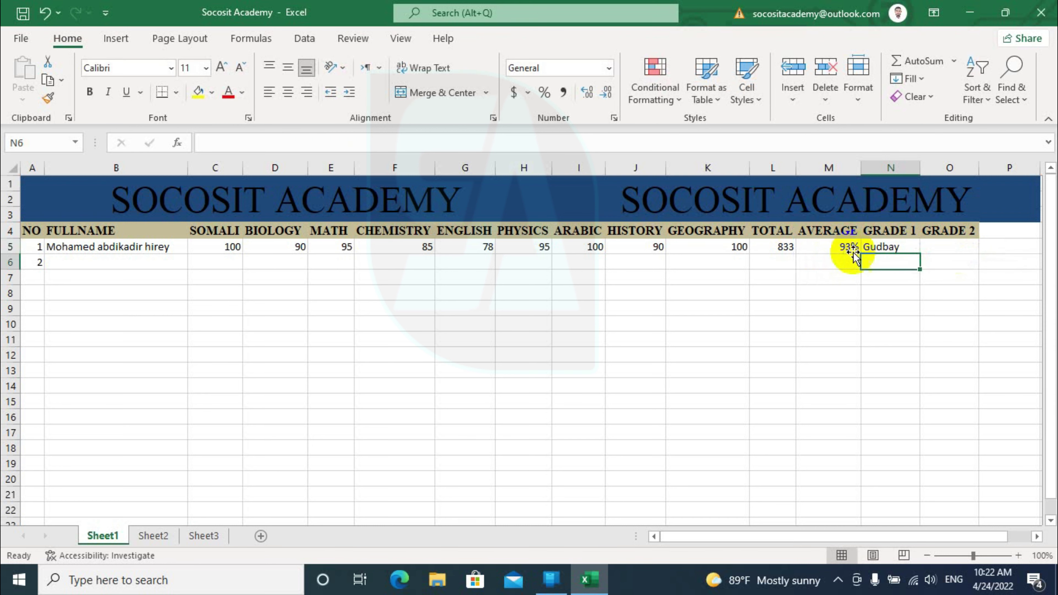
Make the GRADE 1 column bold from N5 downward
click(888, 245)
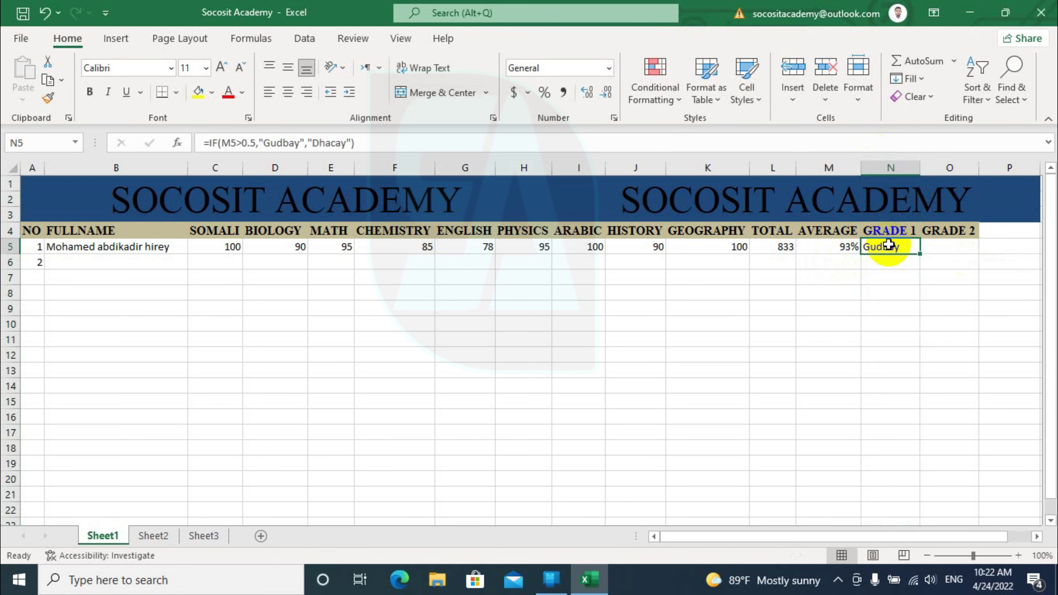
key(ctrl+shift+Down)
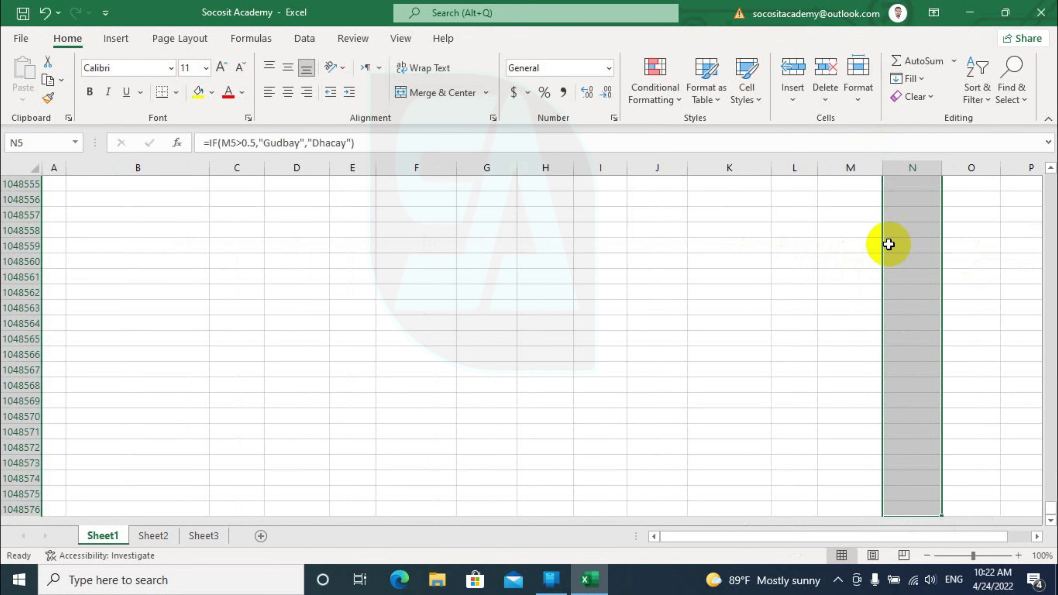
click(89, 91)
key(ctrl+BackSpace)
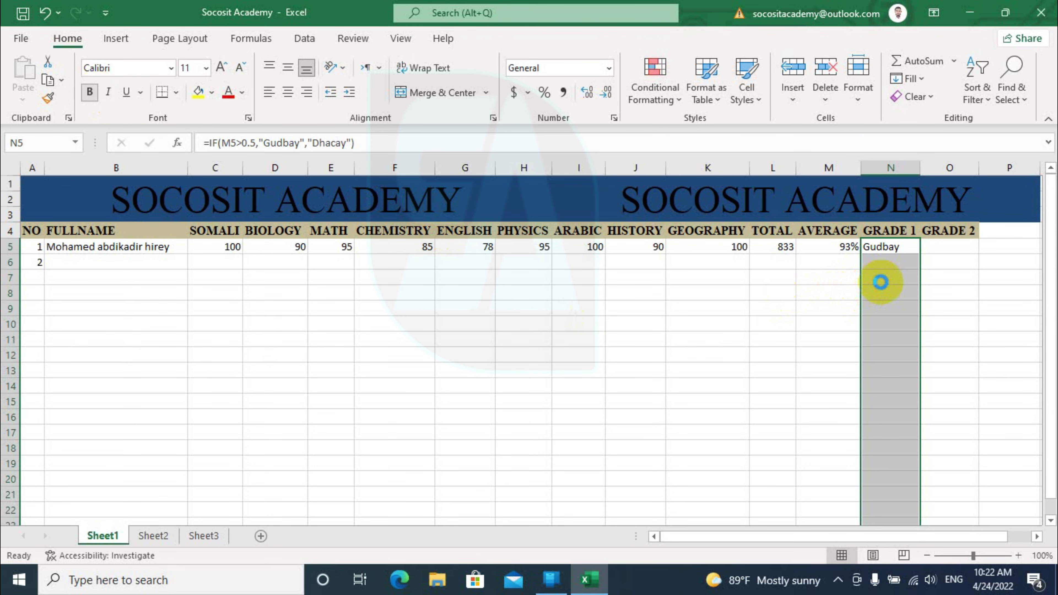
click(882, 252)
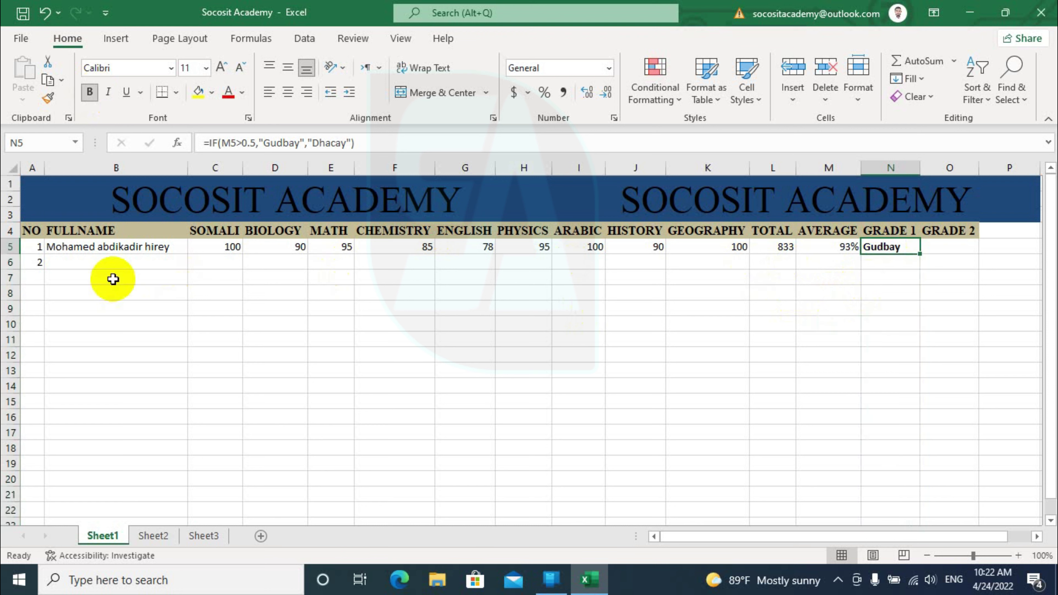
click(86, 263)
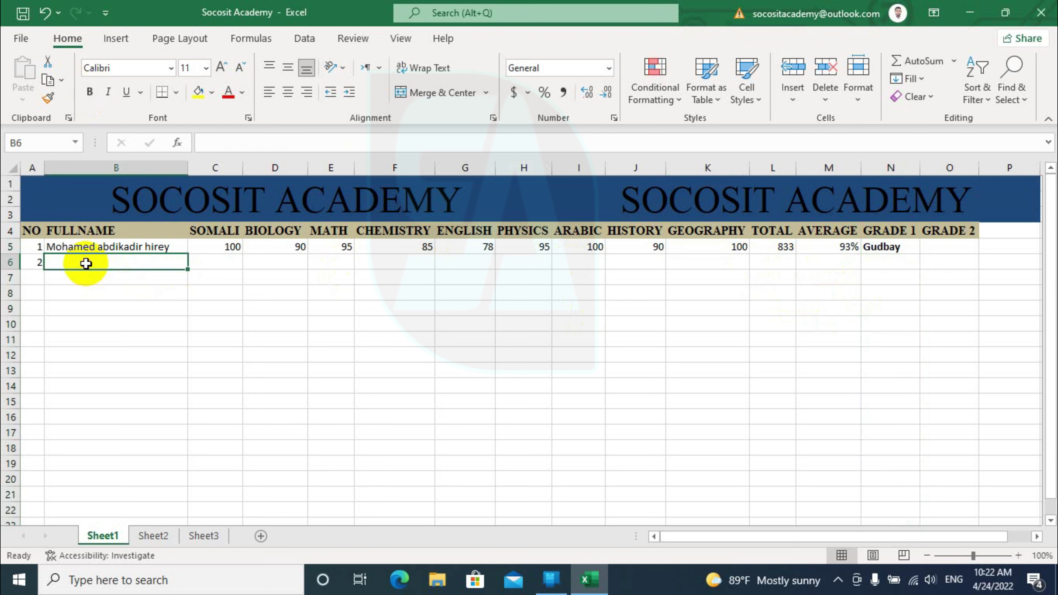
Enter the second student's full name in B6 and scores 100, 52, 62, 62, 45, 75, 89, 14, 22
text(Ma)
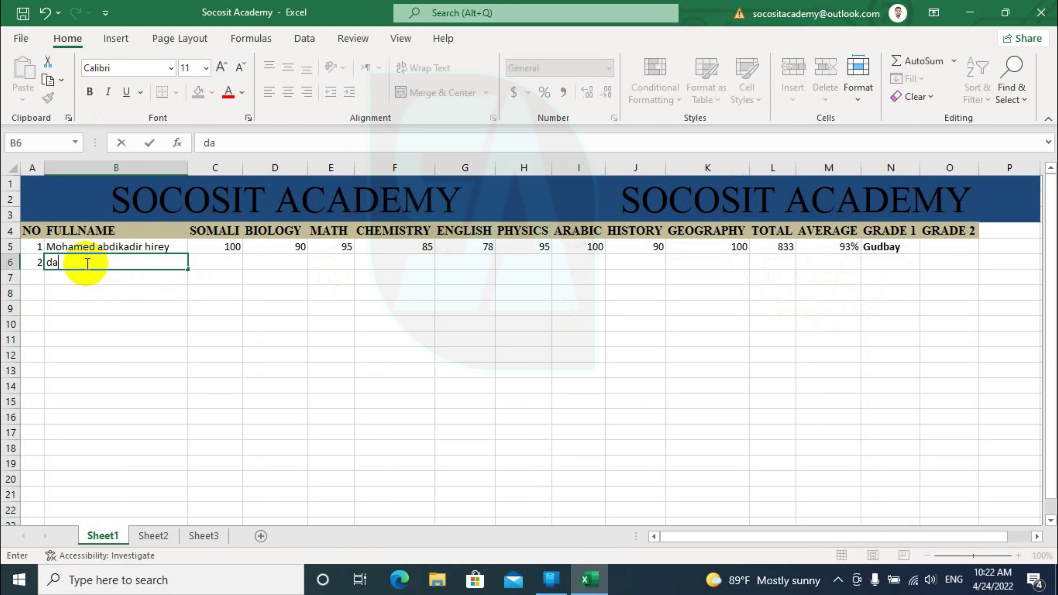
key(BackSpace)
key(BackSpace)
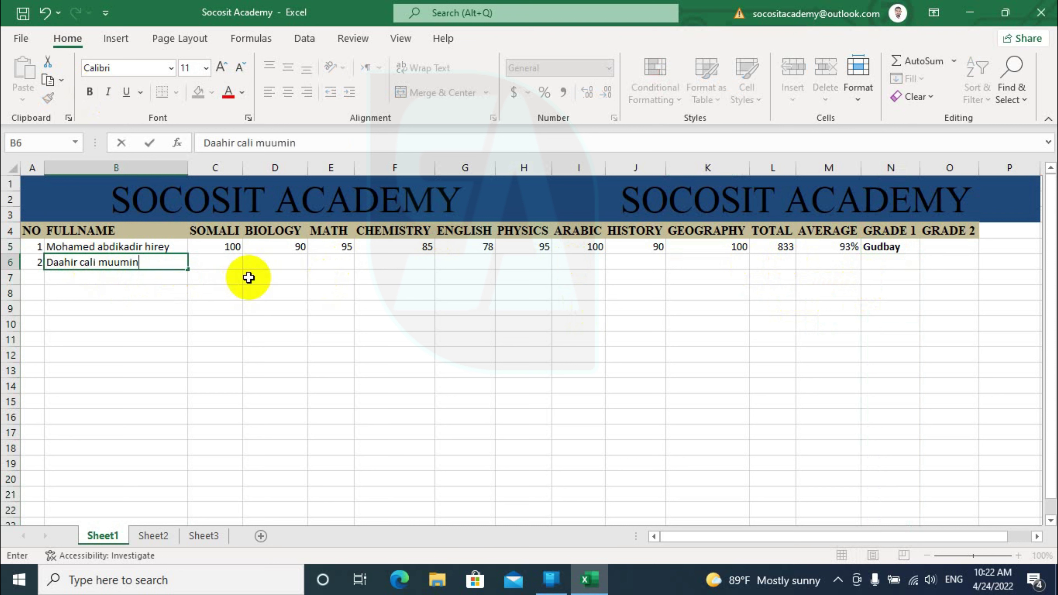
click(220, 264)
text(10)
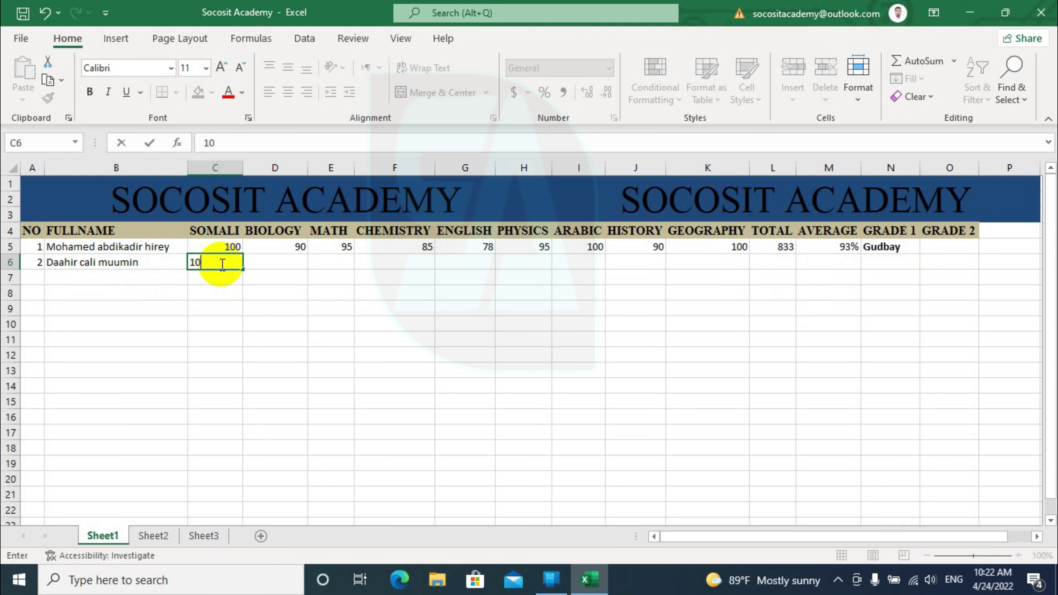
text(0)
key(Tab)
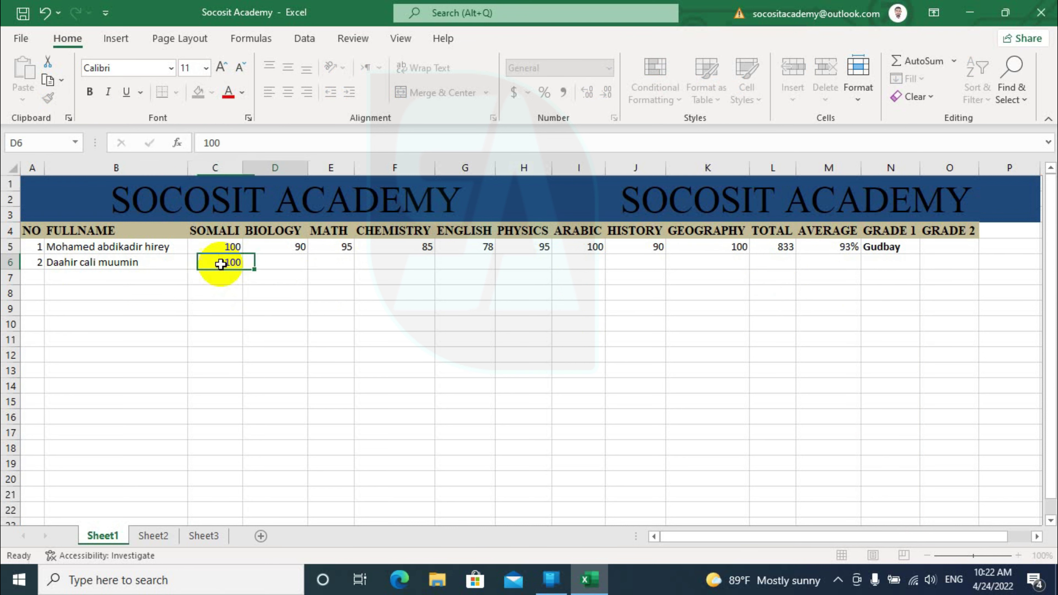
text(52	62	62	45	75	89	14	22)
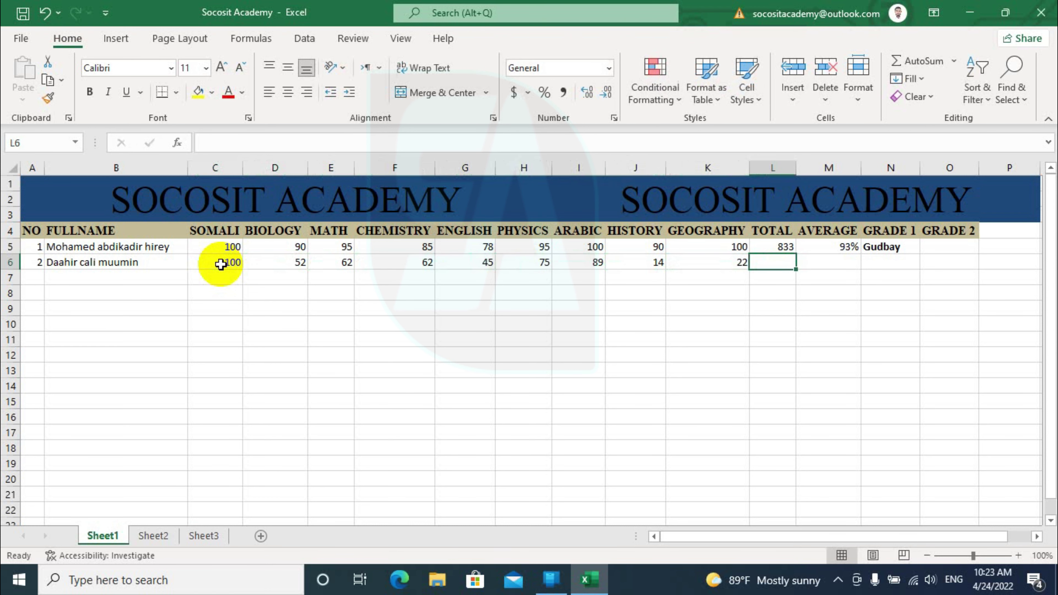
Fill the TOTAL, AVERAGE and GRADE 1 formulas down to row 6, giving 521, 58% and Gudbay
click(794, 249)
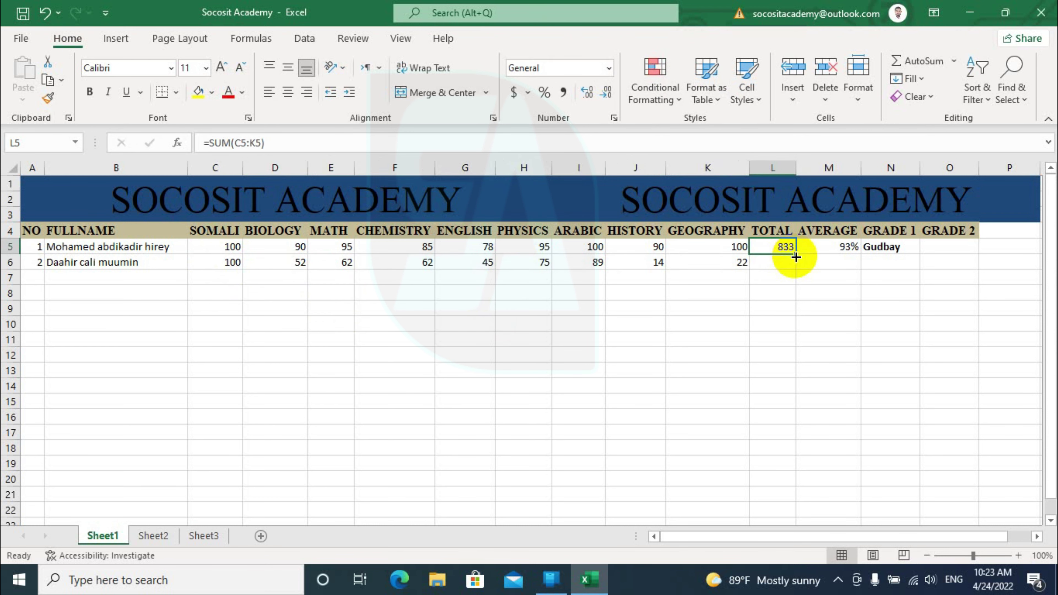
drag(796, 256, 797, 271)
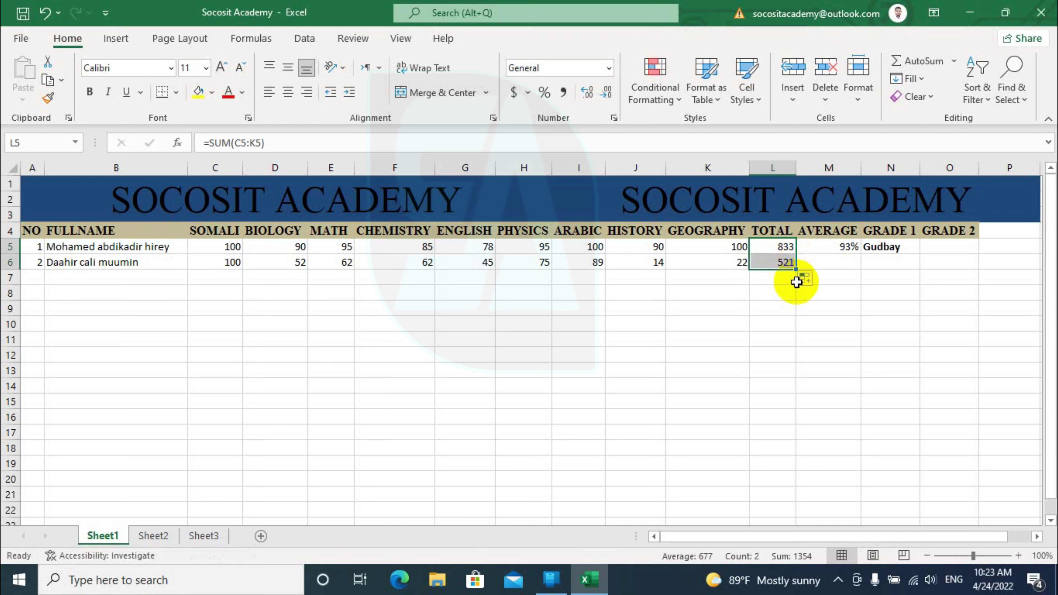
click(833, 250)
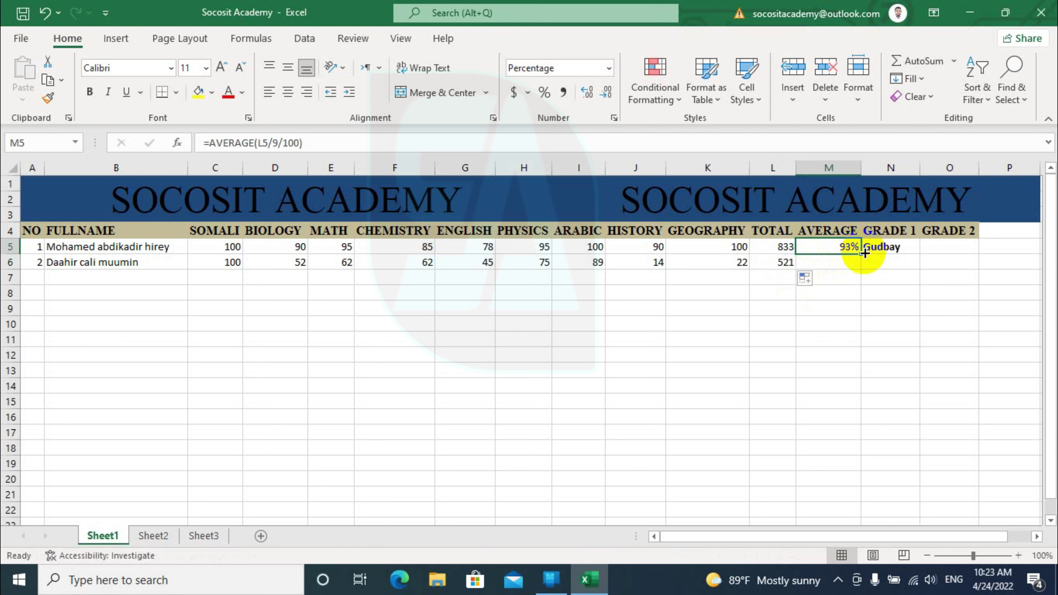
drag(864, 253, 864, 265)
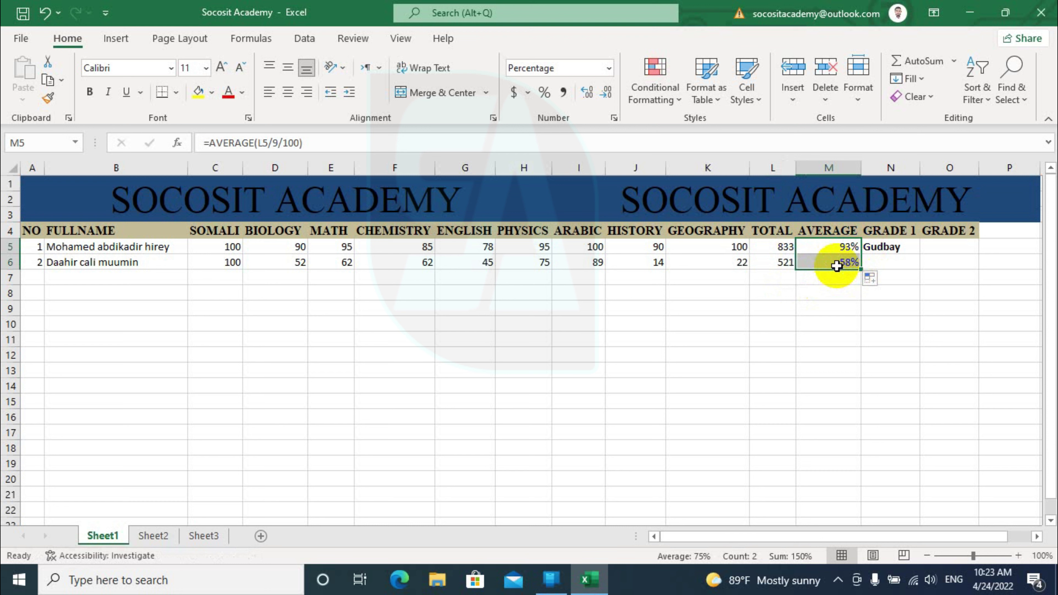
click(906, 249)
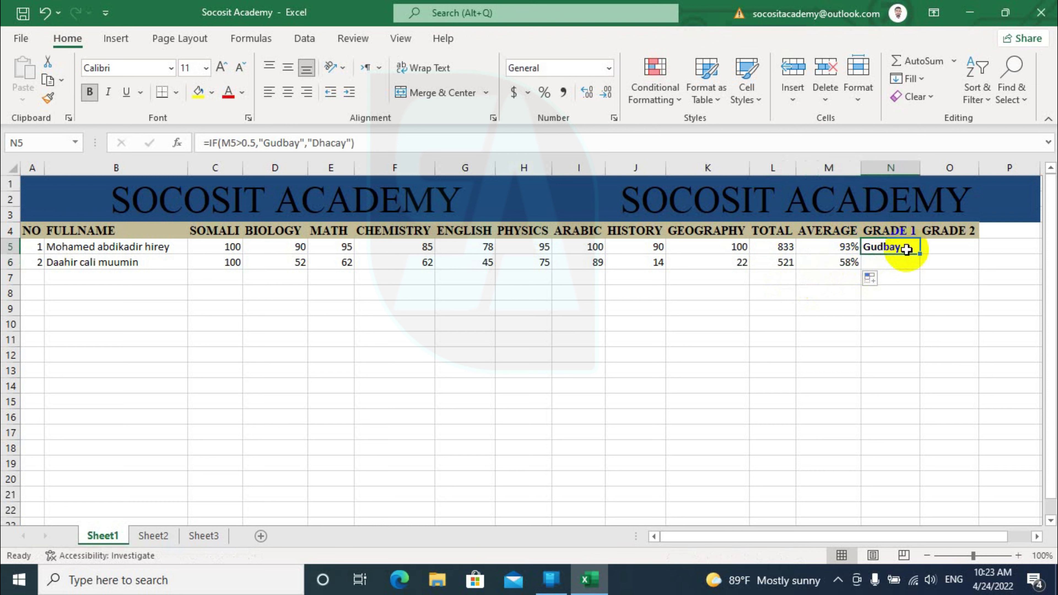
drag(919, 253, 920, 262)
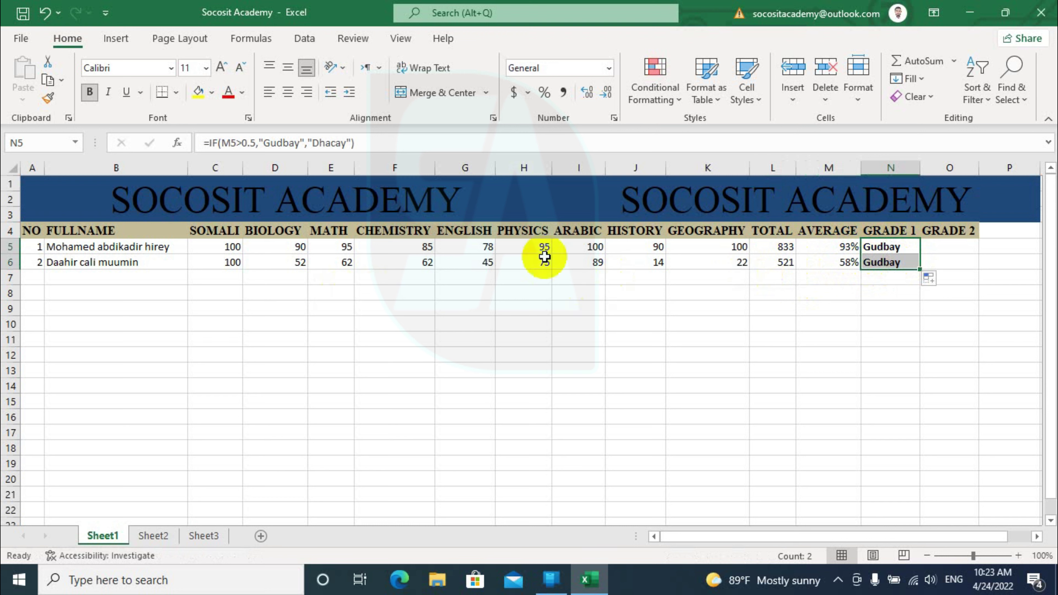
Revise the second student's marks to Somali 50, Arabic 52 and History 20
click(229, 269)
text(50)
key(Return)
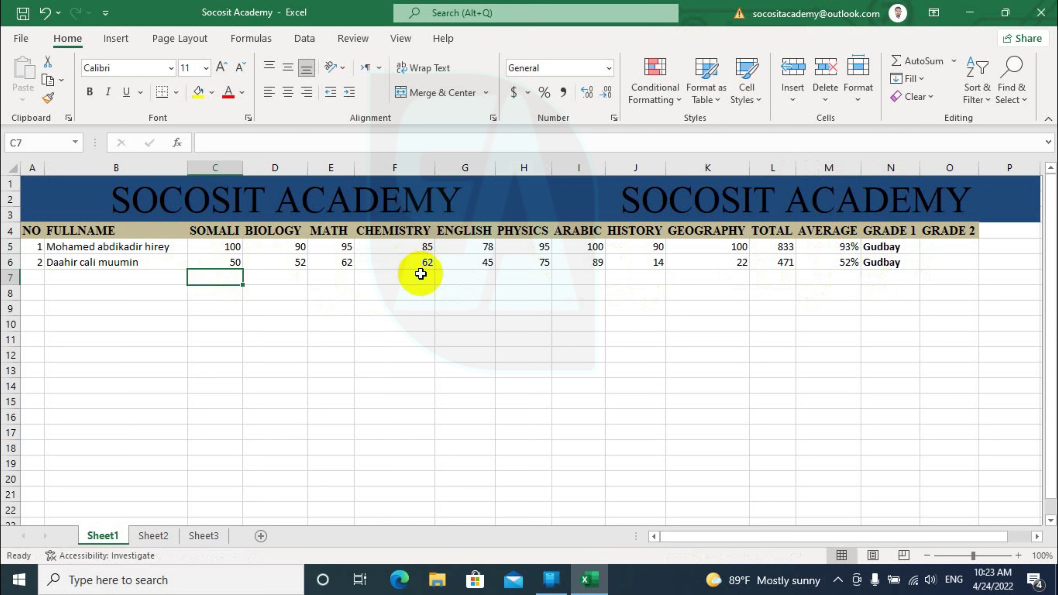
click(577, 264)
text(50)
key(Return)
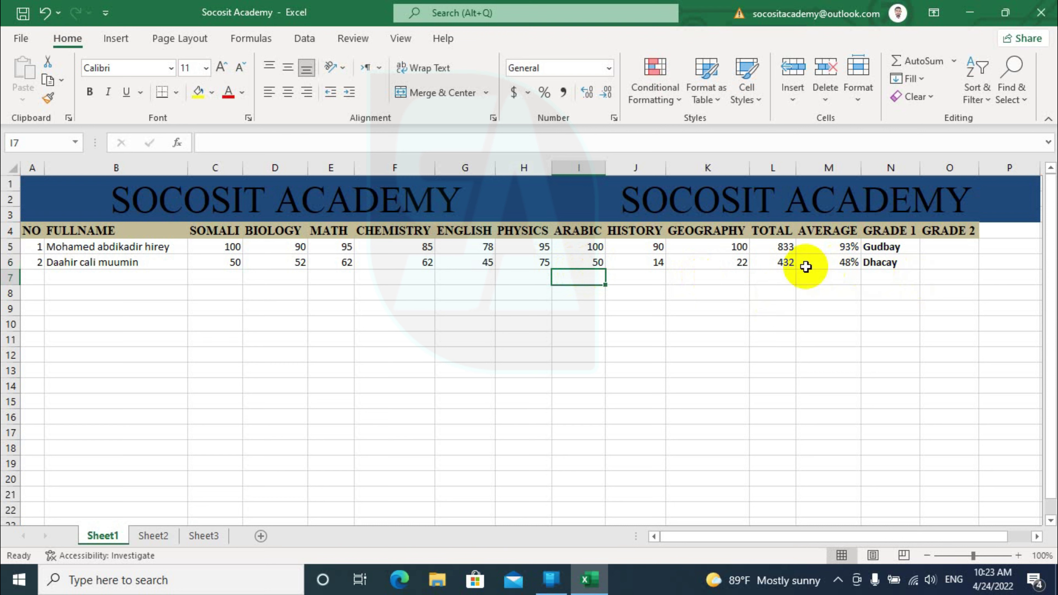
click(590, 264)
text(52)
key(Return)
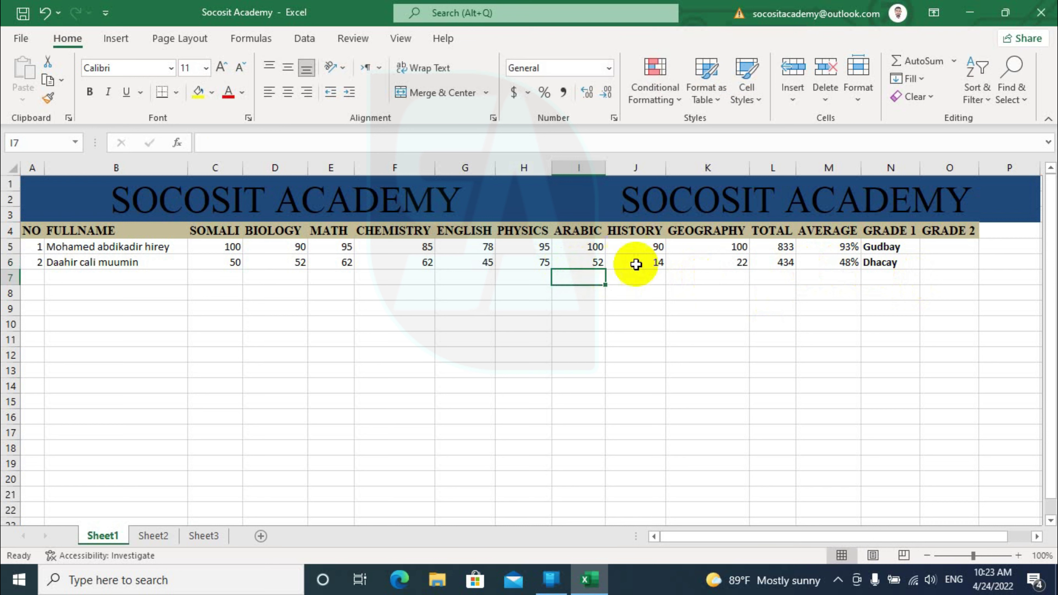
click(639, 263)
text(20)
key(Return)
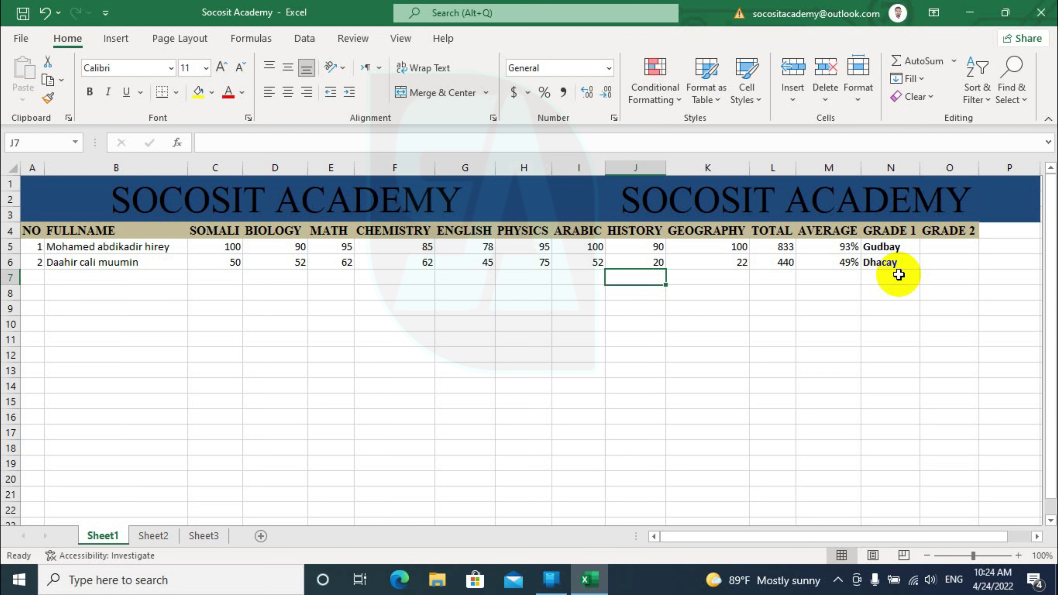
click(954, 246)
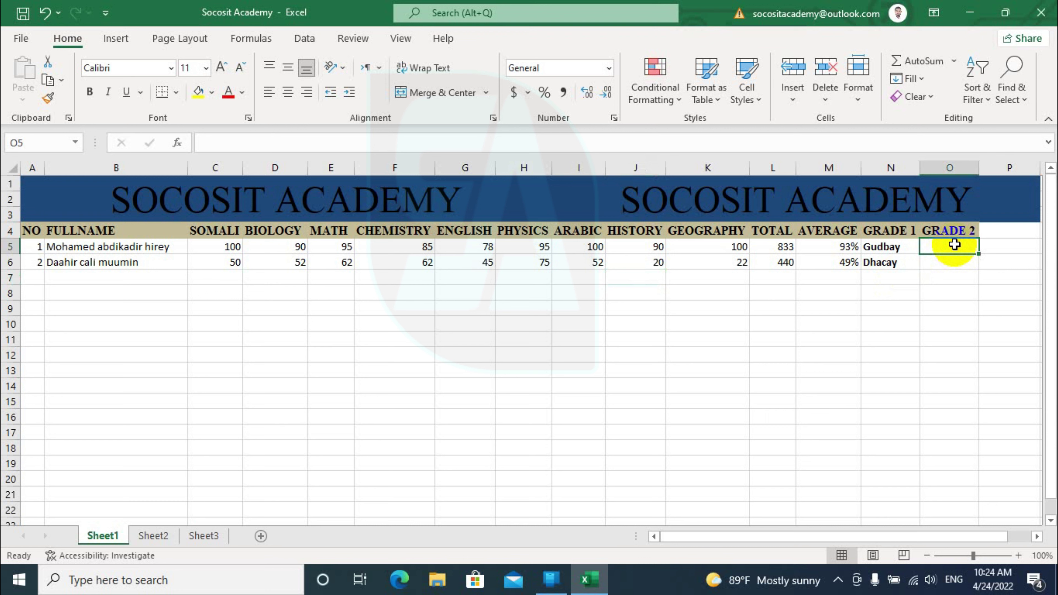
Start O5's nested IF with M5>0.95 giving "A" and M5>0.9 giving "A"
text(=if)
key(Tab)
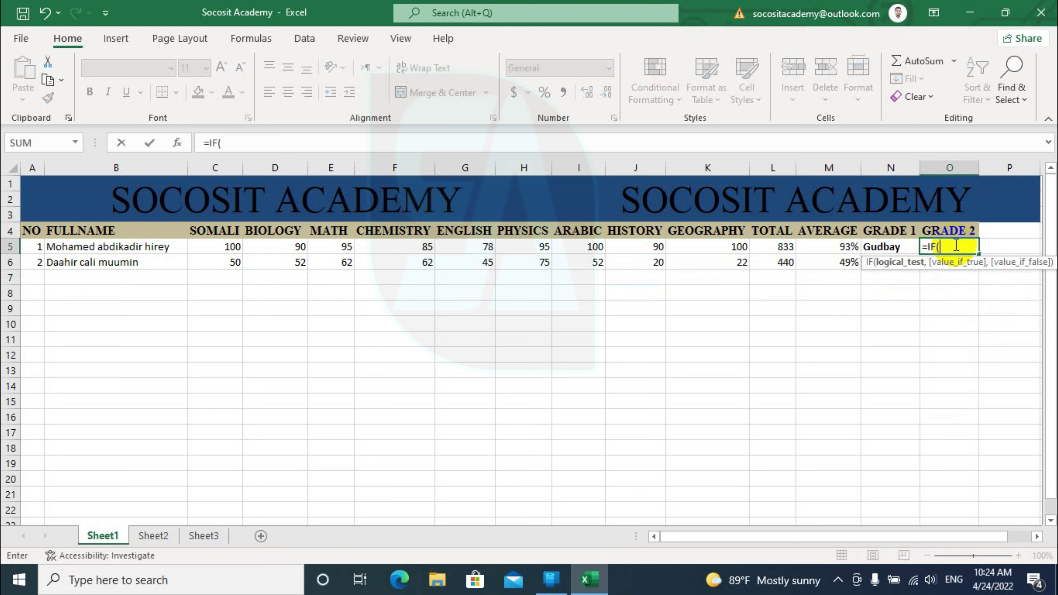
click(835, 247)
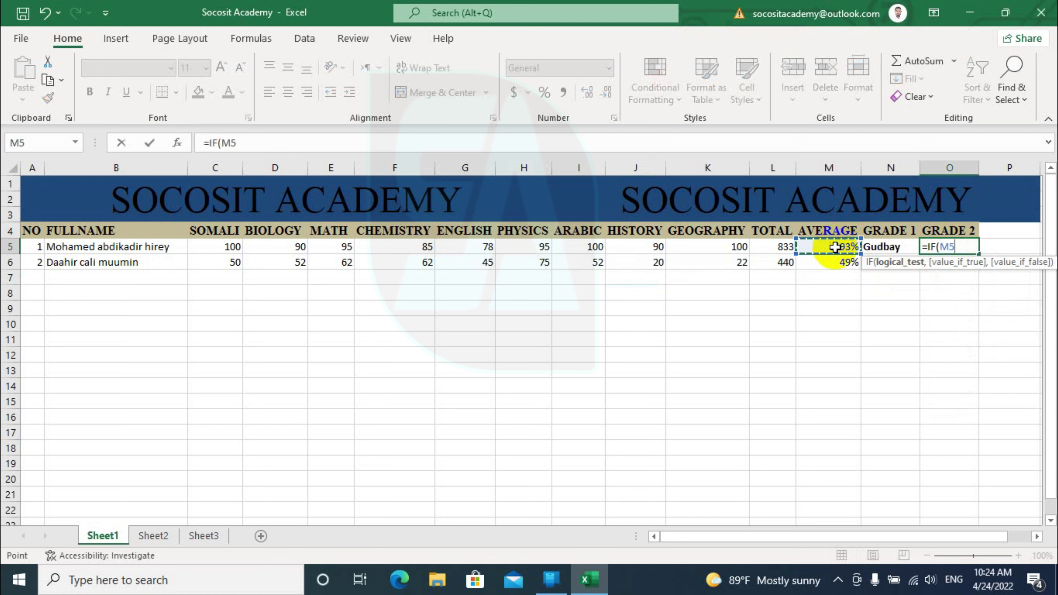
text(>0.95,"A".)
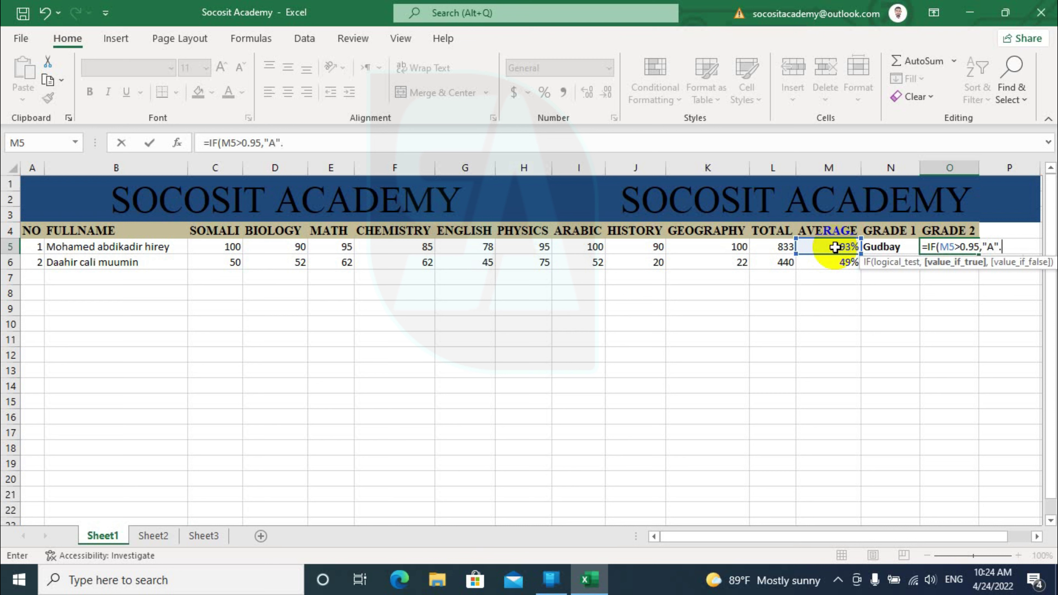
key(BackSpace)
text(,)
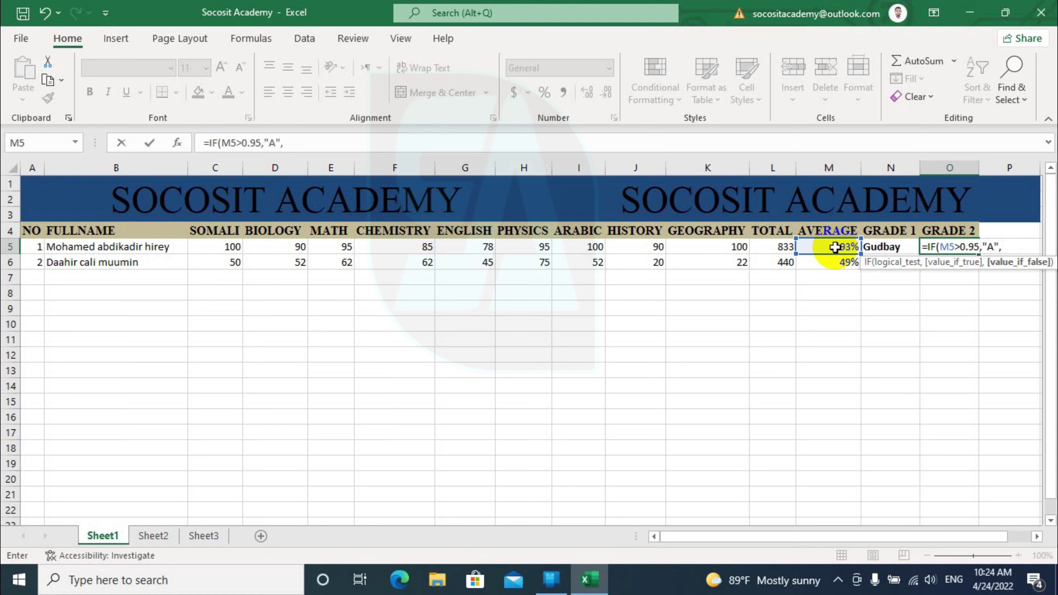
text(IFA)
key(BackSpace)
text(()
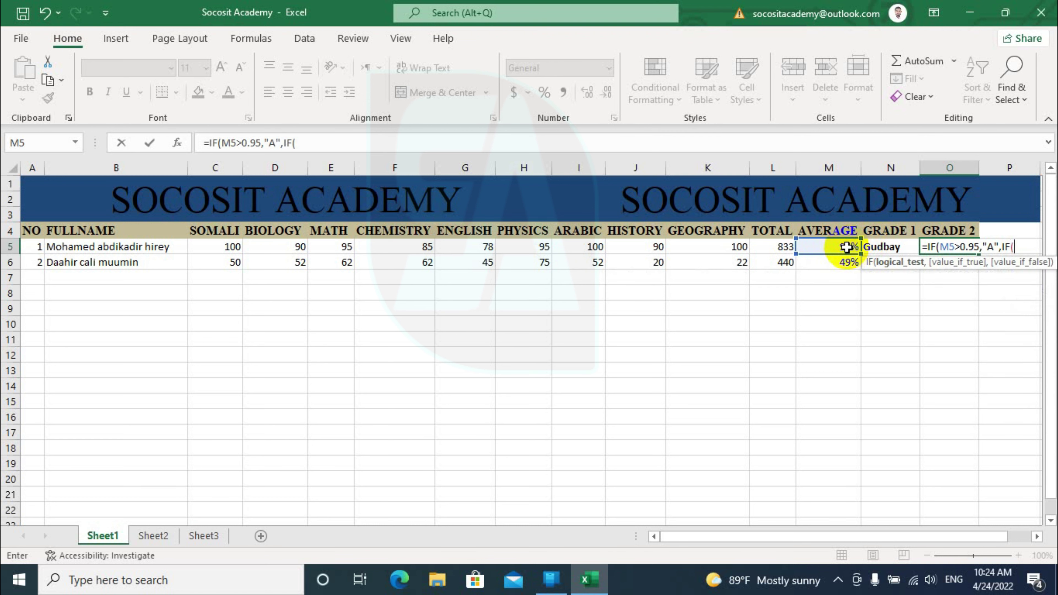
click(837, 248)
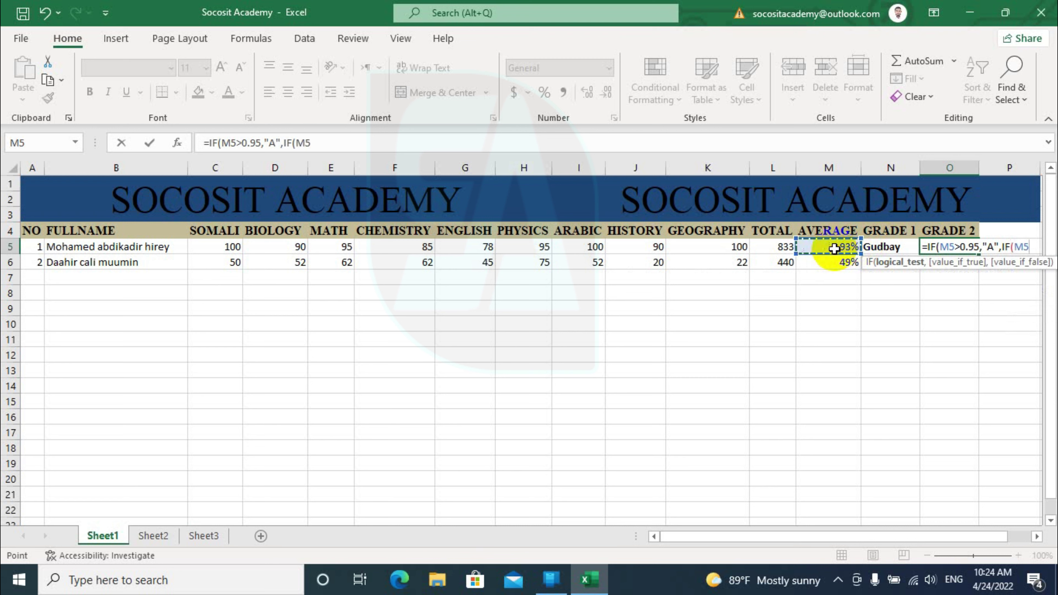
text(>0.9)
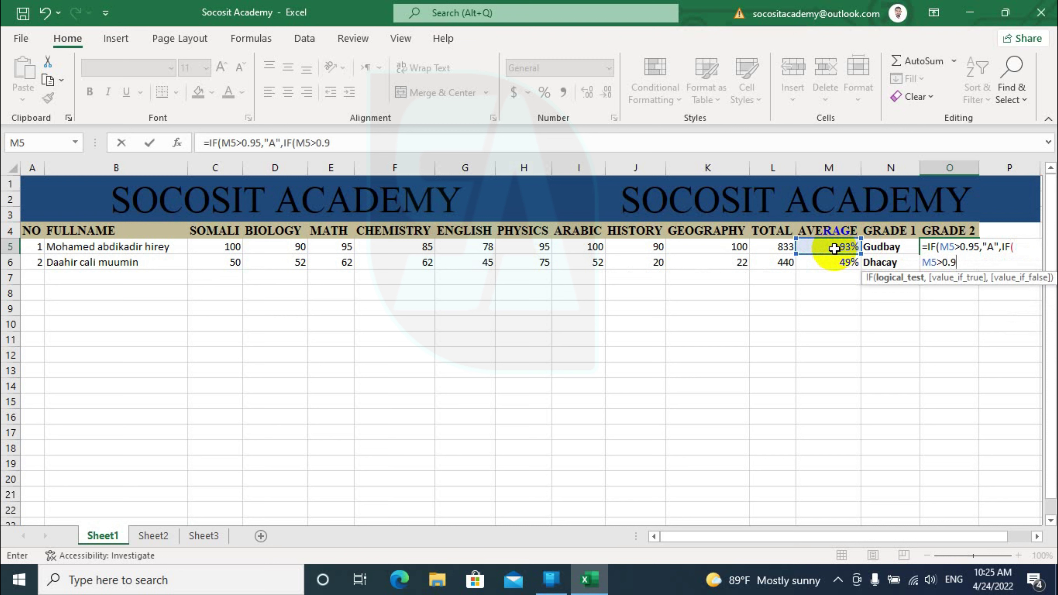
text(,"A")
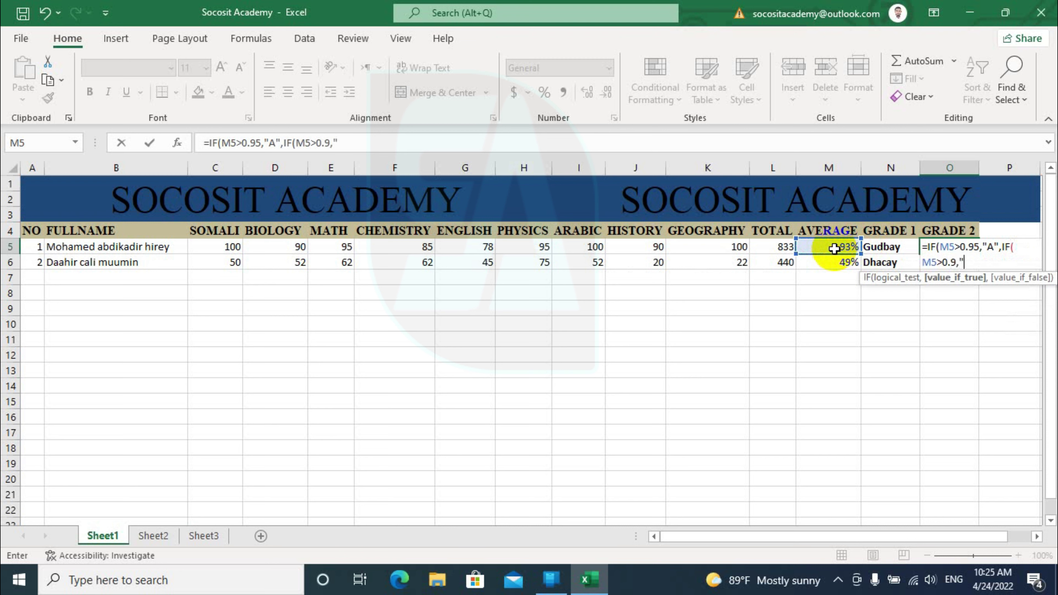
text(,)
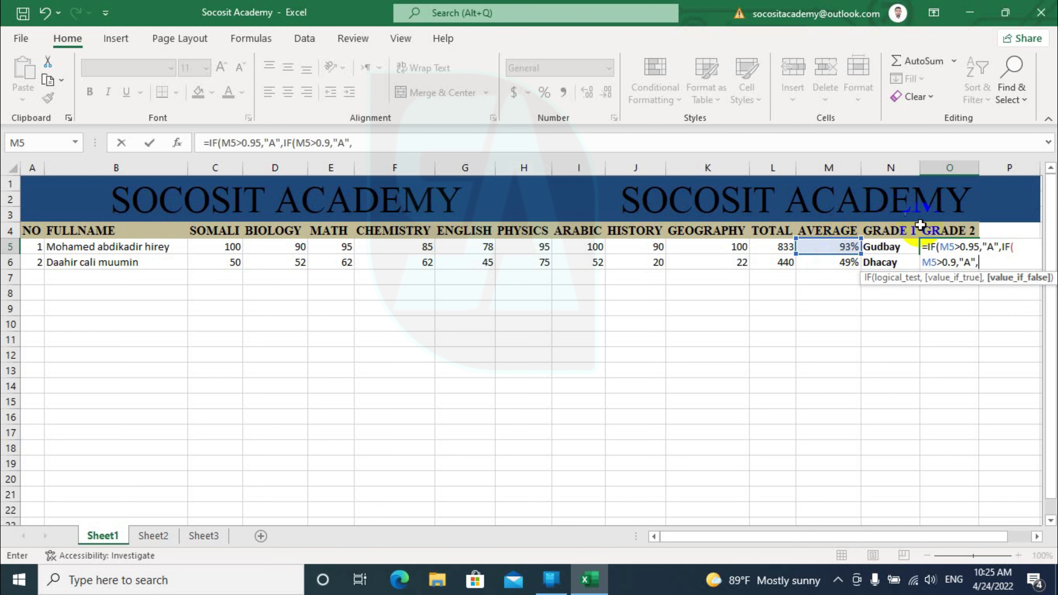
Change the top grade to A+ and add tiers B+ (0.85), B (0.8), C+ (0.75), C (0.7), then the fail branch
click(995, 246)
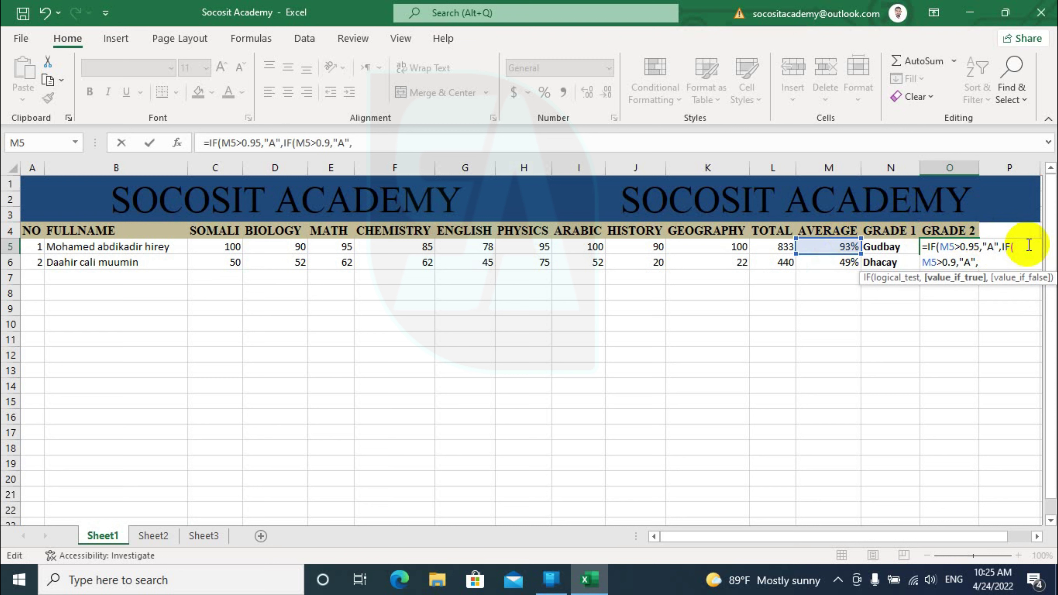
text(+)
click(987, 263)
text(IF()
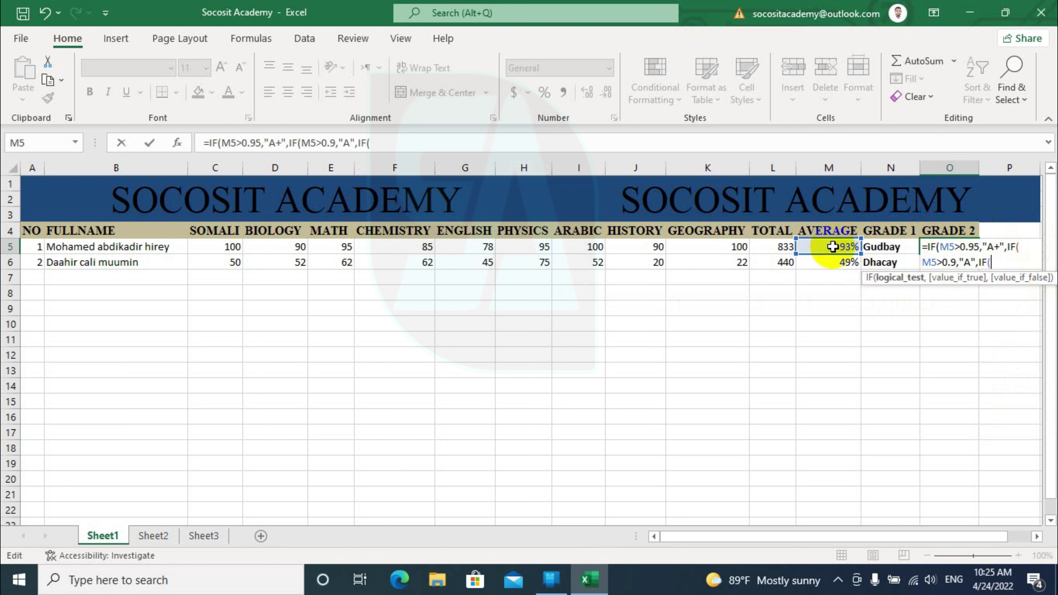
text(M5)
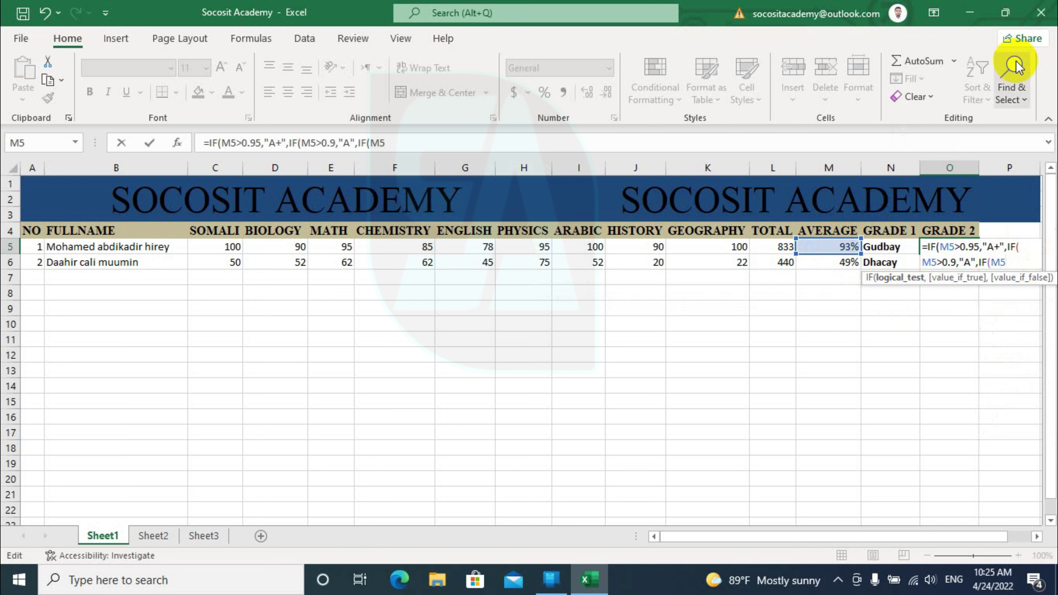
text(>0.85,)
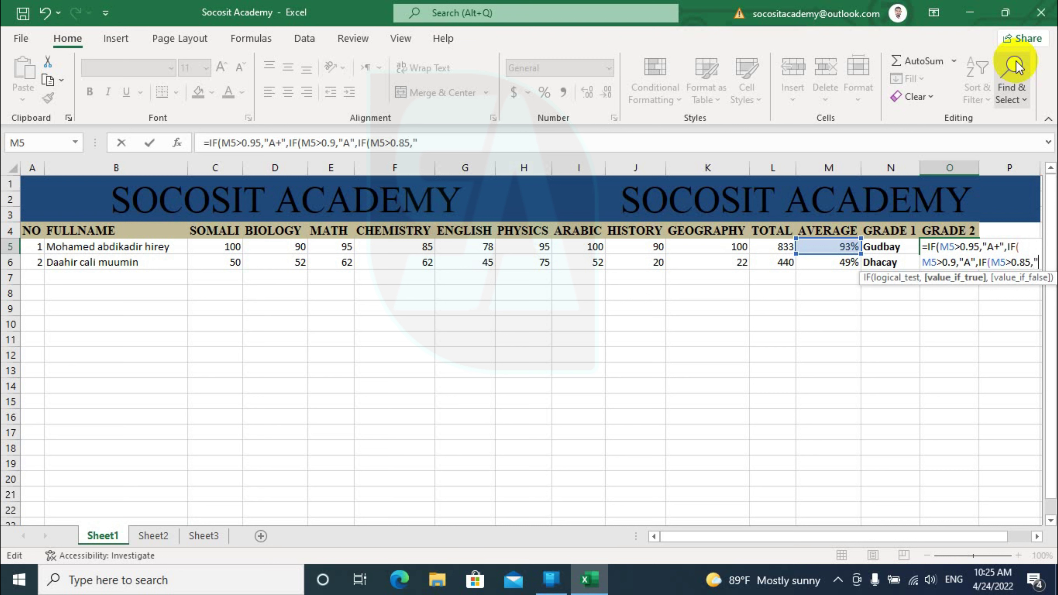
text("B+)
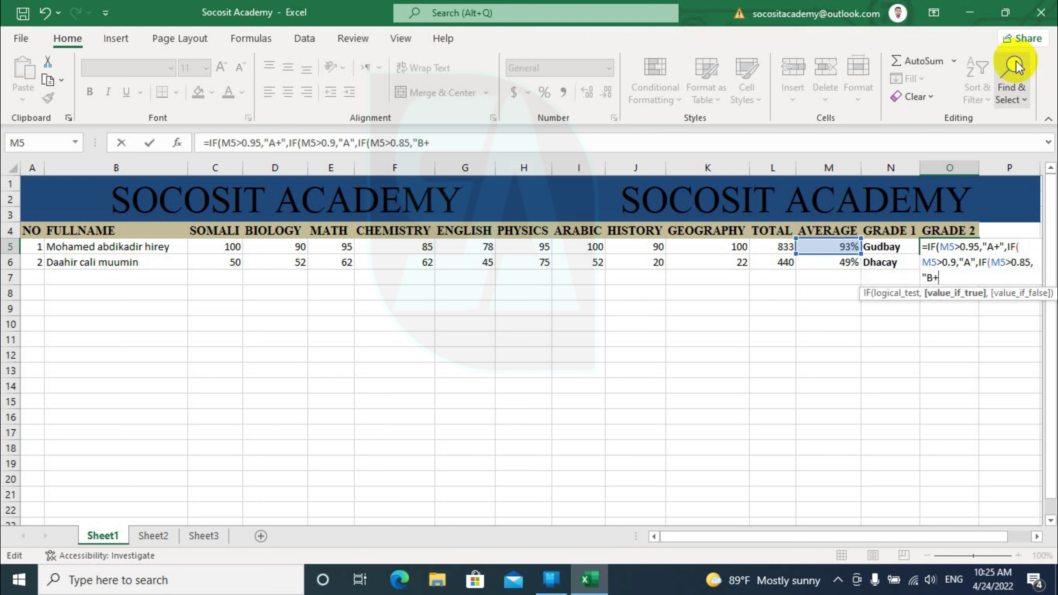
text(",IF(M5>0.8,")
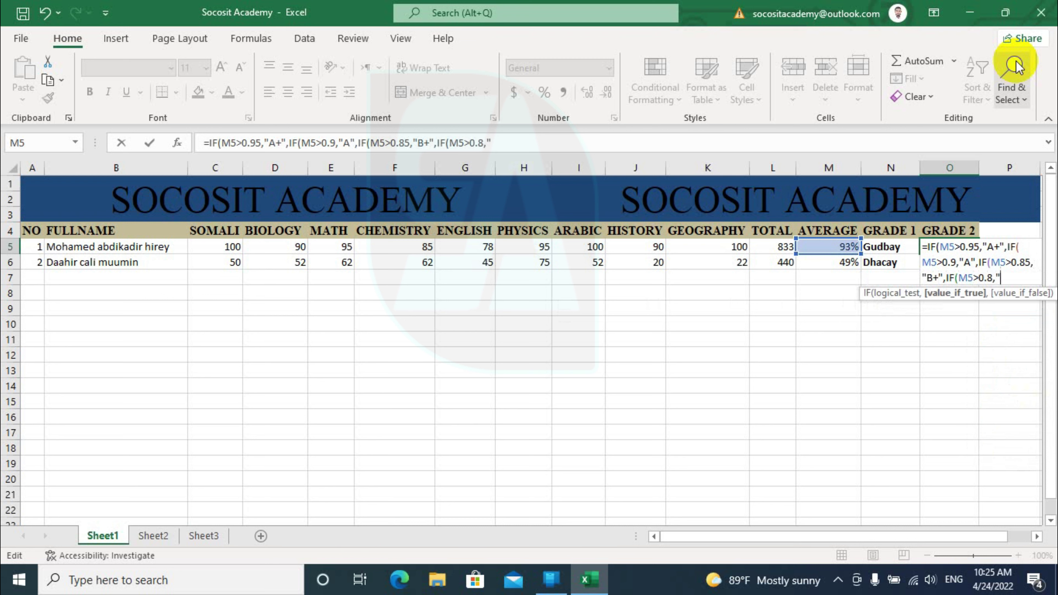
text(B",IF()
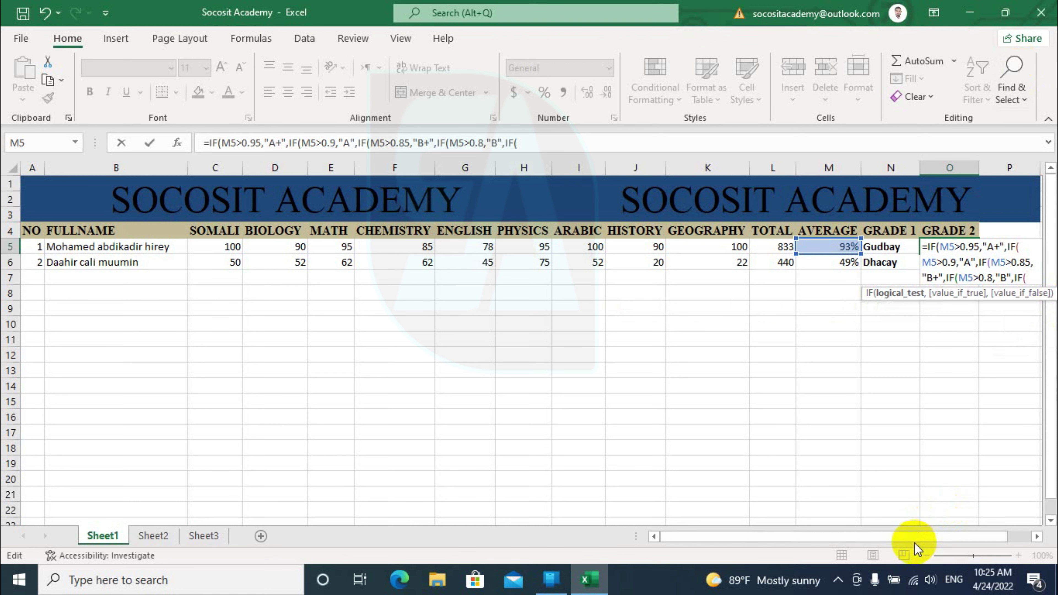
drag(914, 539, 938, 539)
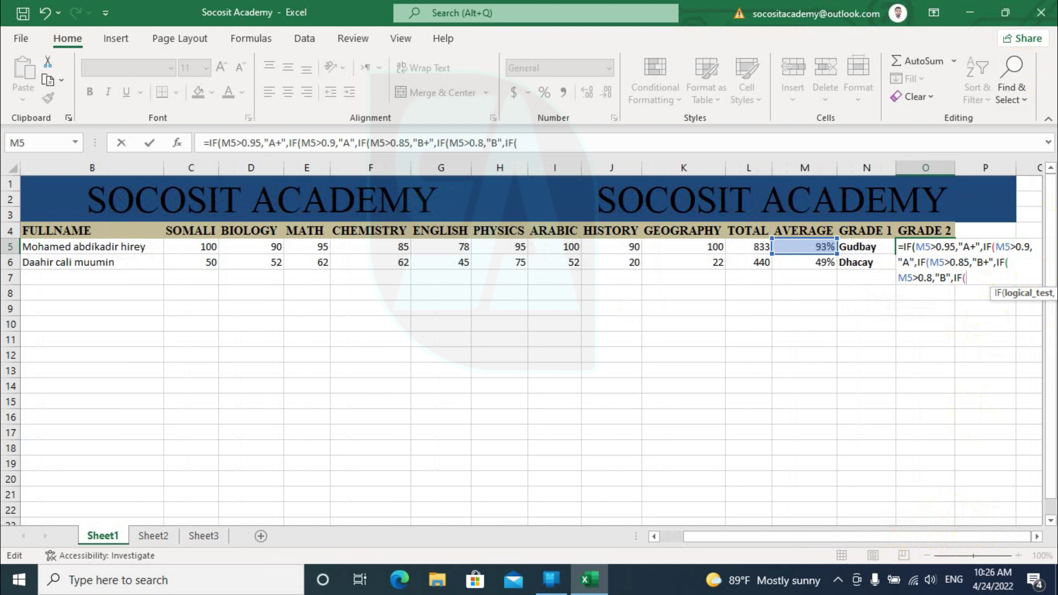
text(M5)
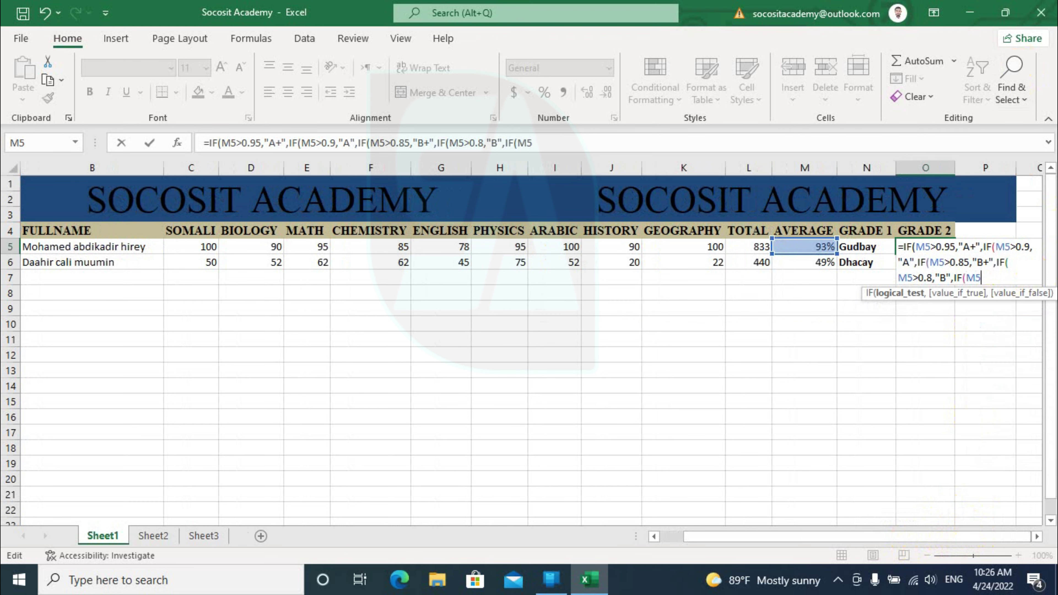
text(>0.75,)
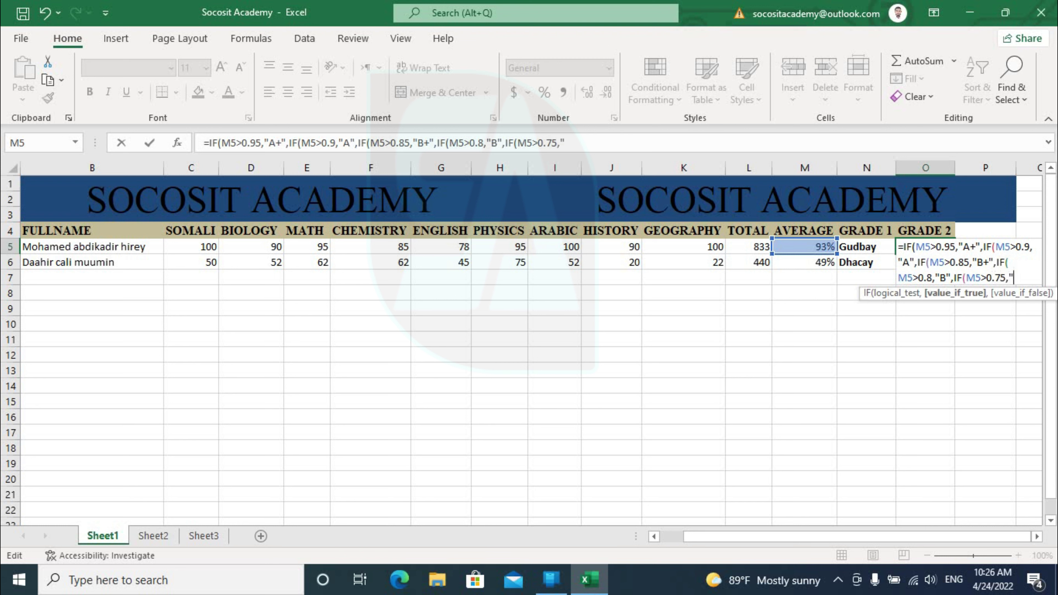
text("C)
text(+)
text(")
text(,I)
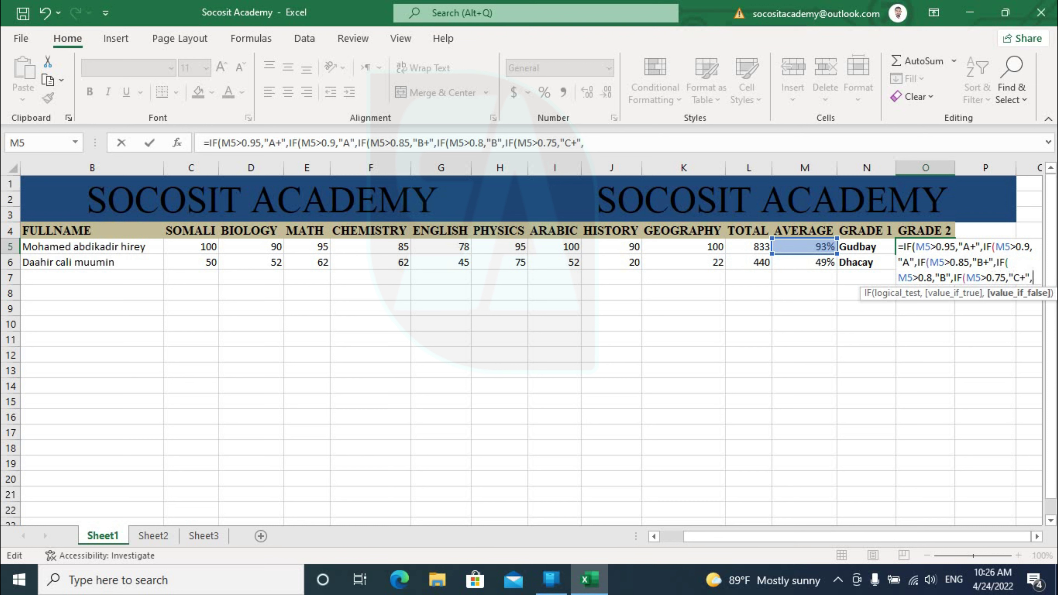
text(F()
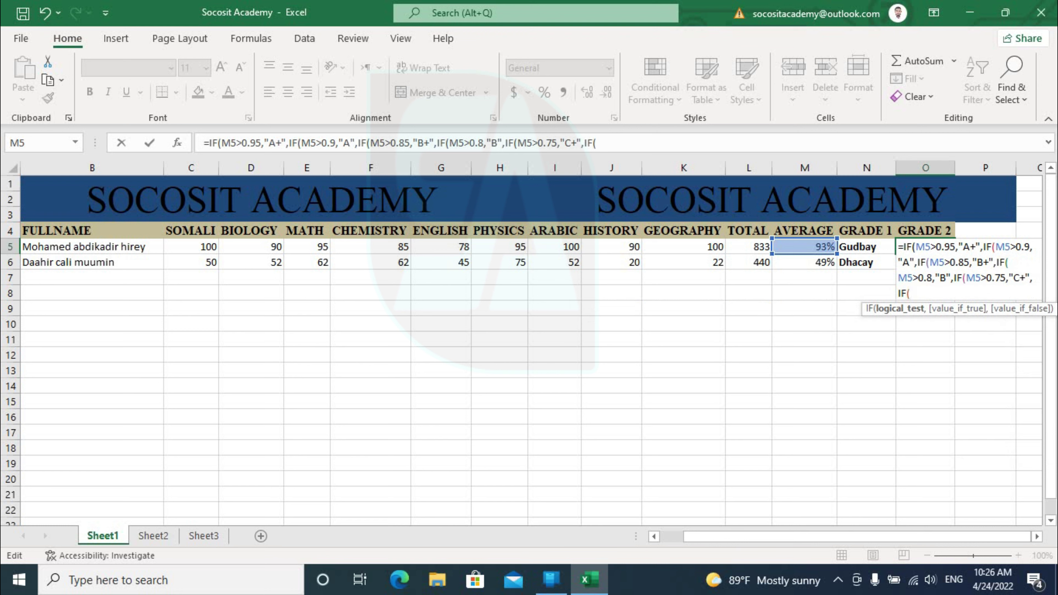
text(M5>0.7,"C")
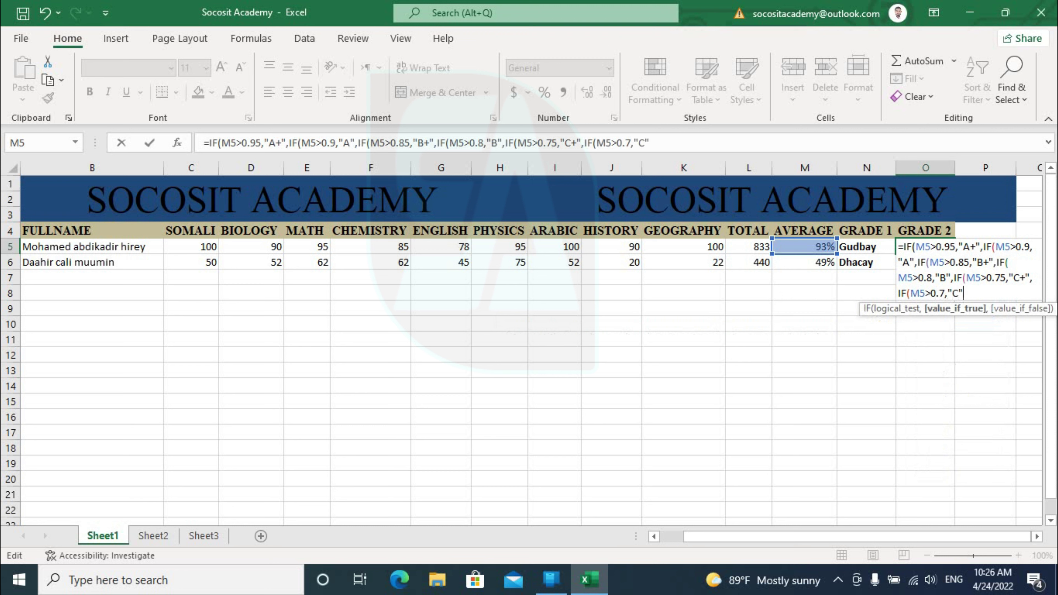
text(,)
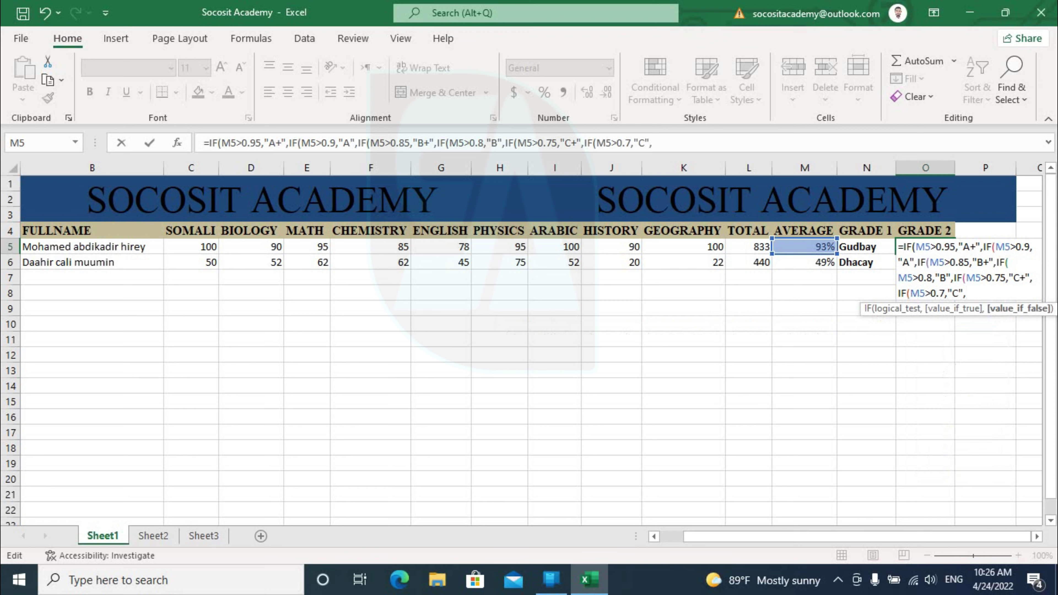
text(IF()
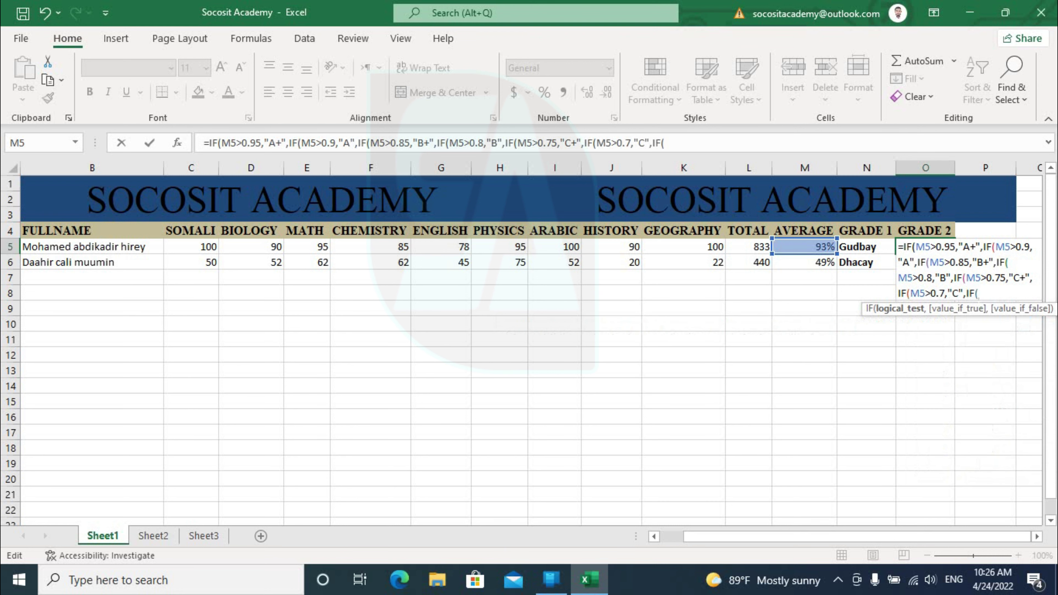
text(M5<=69)
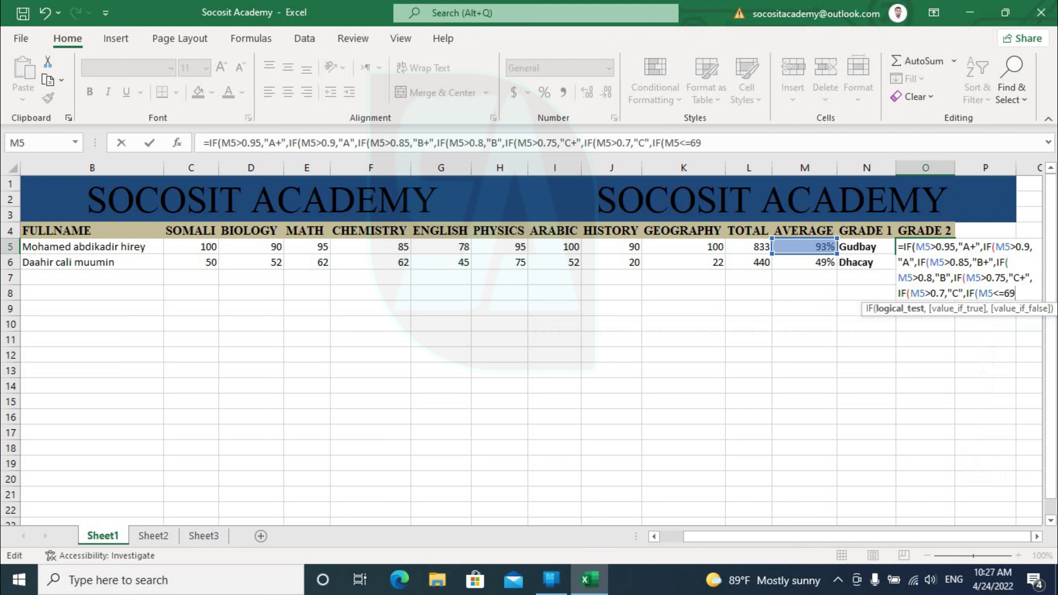
text(,)
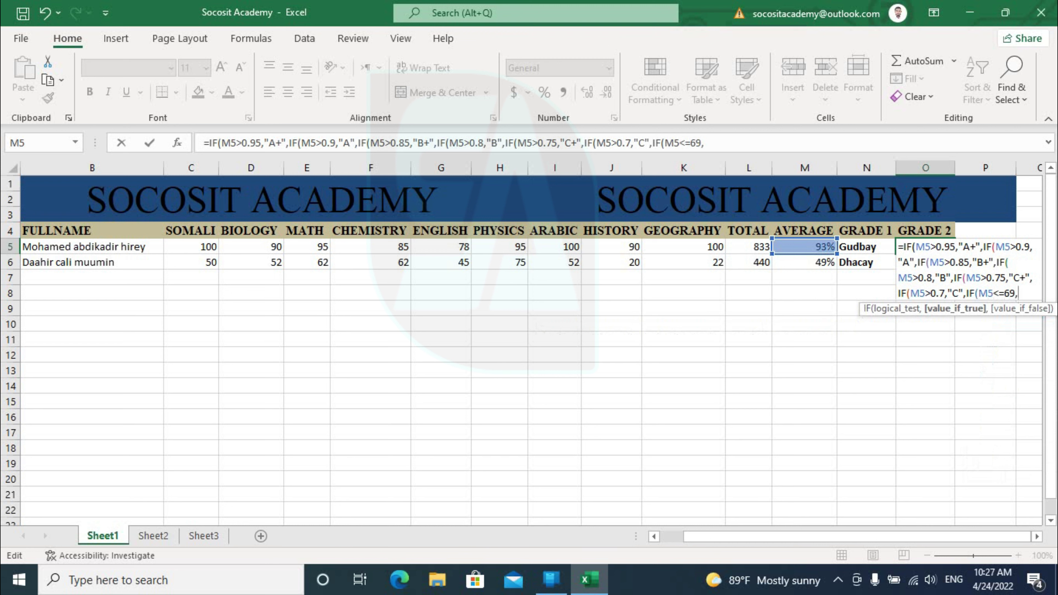
text("FALI)
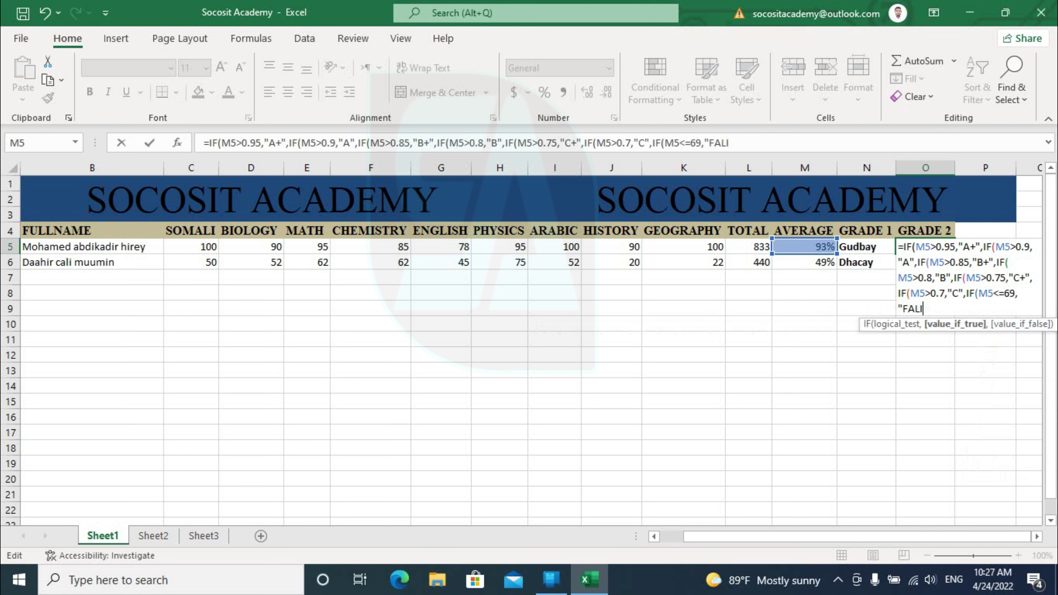
Correct FALI to "FAIL", add the seven closing parentheses and commit, so O5 shows A
key(BackSpace)
key(BackSpace)
text(IL")
text())))))))
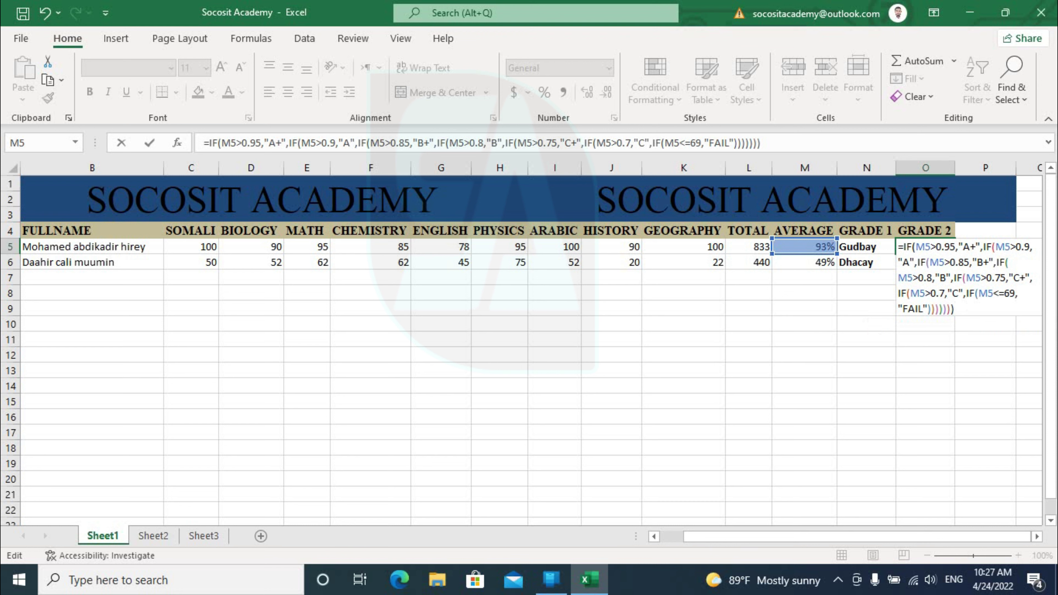
key(Return)
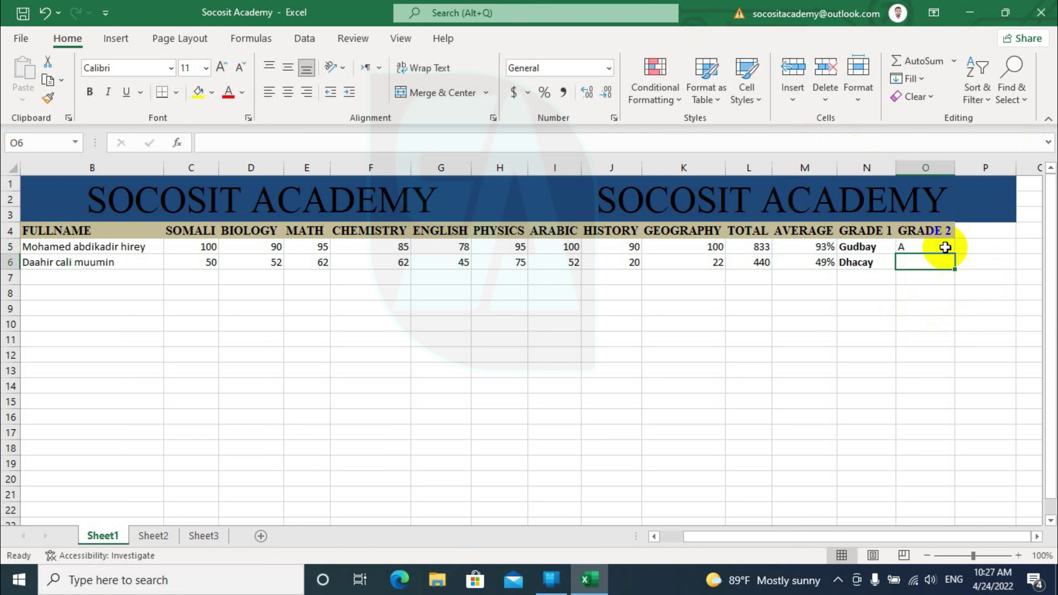
Fill the GRADE 2 formula from O5 down to O6, which shows FAIL, and check M6 and O6
click(918, 244)
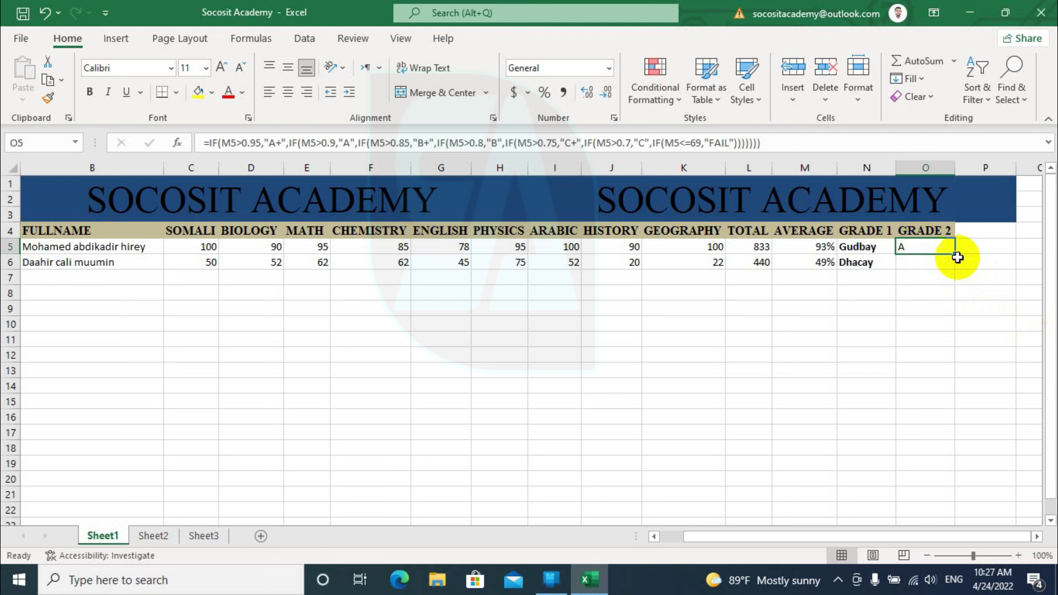
drag(955, 255, 952, 271)
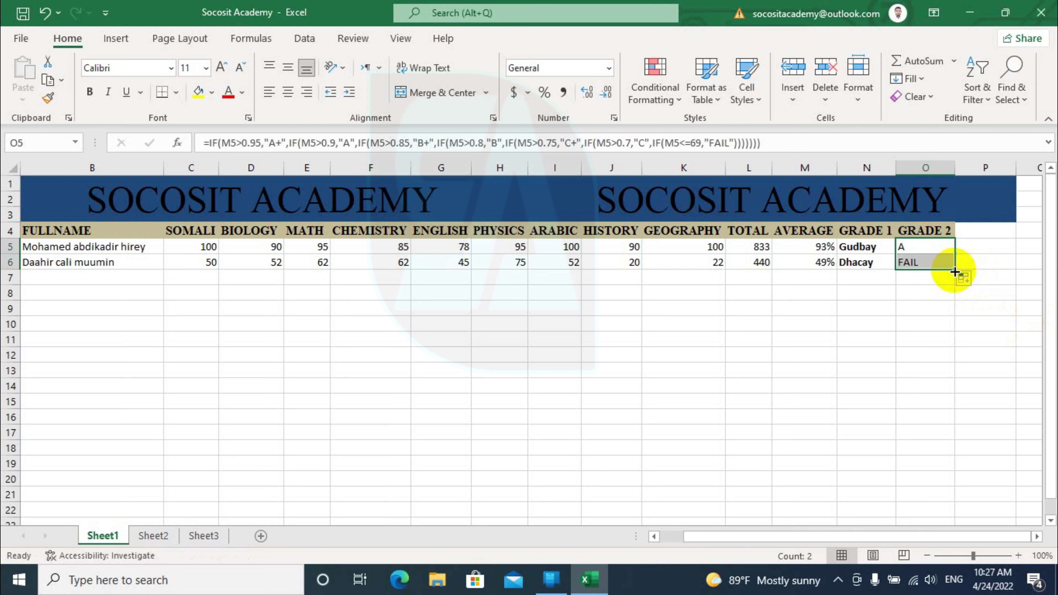
click(817, 263)
click(912, 271)
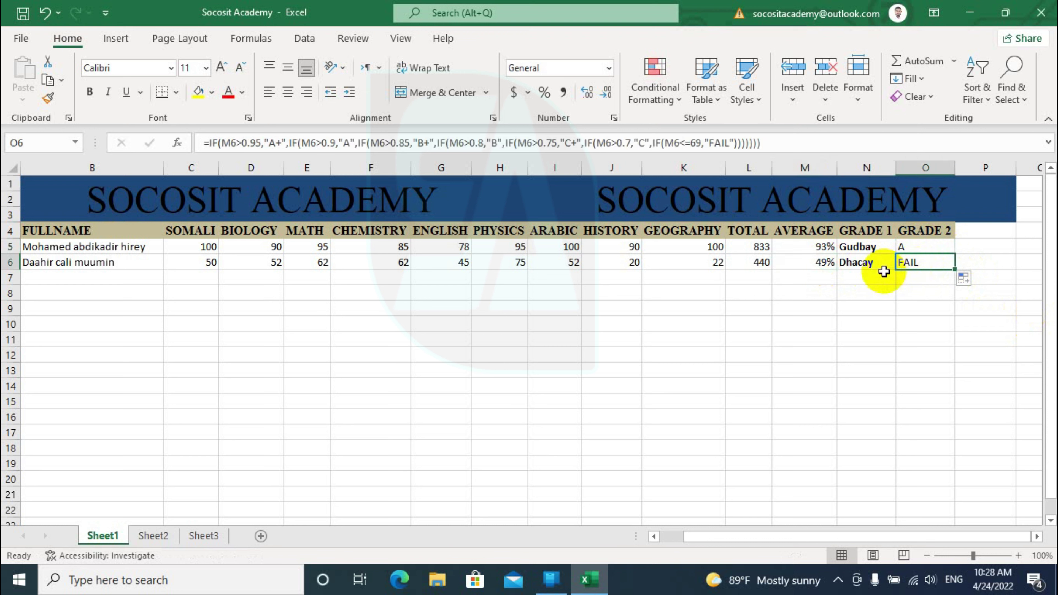
click(63, 277)
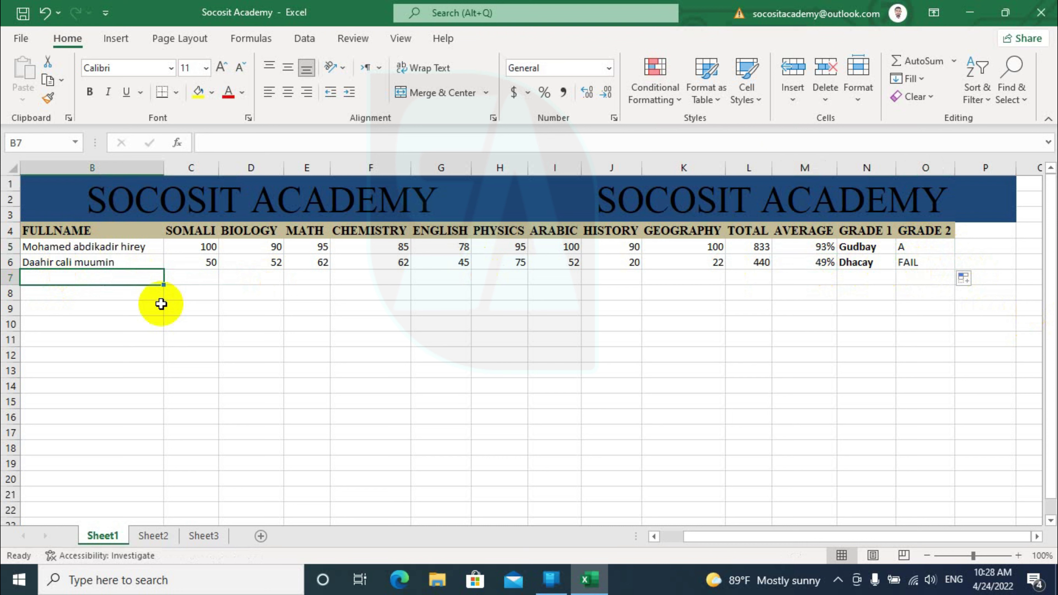
Enter a new student's name in row 7 with a score of 100 copied across to K7
text(MAAHIR)
key(Tab)
text(100)
drag(218, 285, 725, 280)
Fill the total, average, pass/fail and letter-grade formulas down to row 14
drag(770, 269, 777, 381)
click(817, 262)
drag(837, 269, 836, 392)
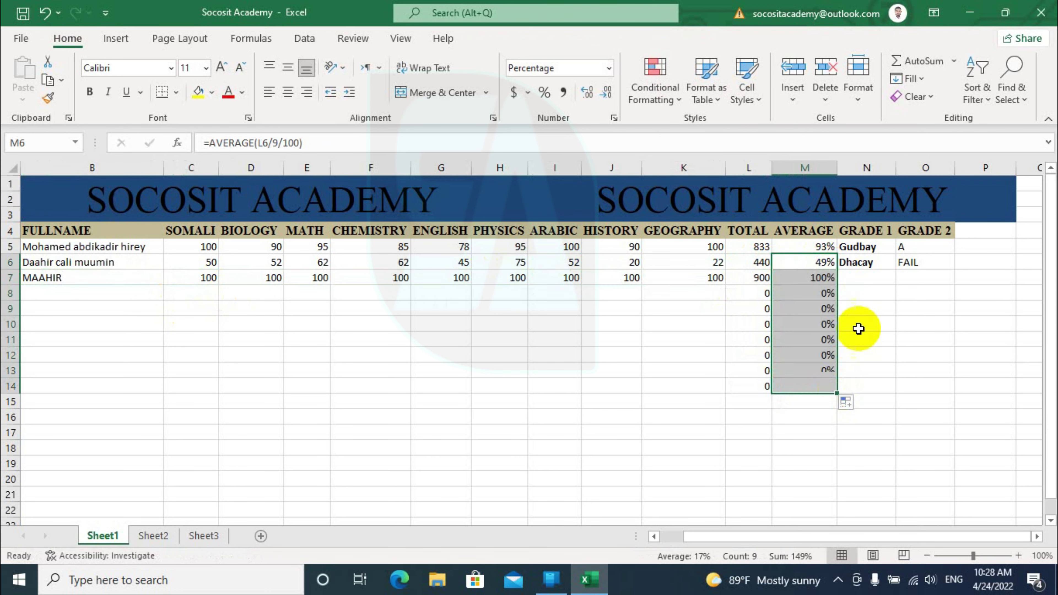
click(866, 262)
drag(895, 270, 896, 392)
click(940, 267)
drag(954, 269, 955, 392)
click(76, 288)
click(751, 283)
click(855, 280)
key(Right)
Enter another student's name in row 8 with scores 100, 45, 78, 95, 95, 56, 88, 88, 78
click(184, 293)
click(67, 293)
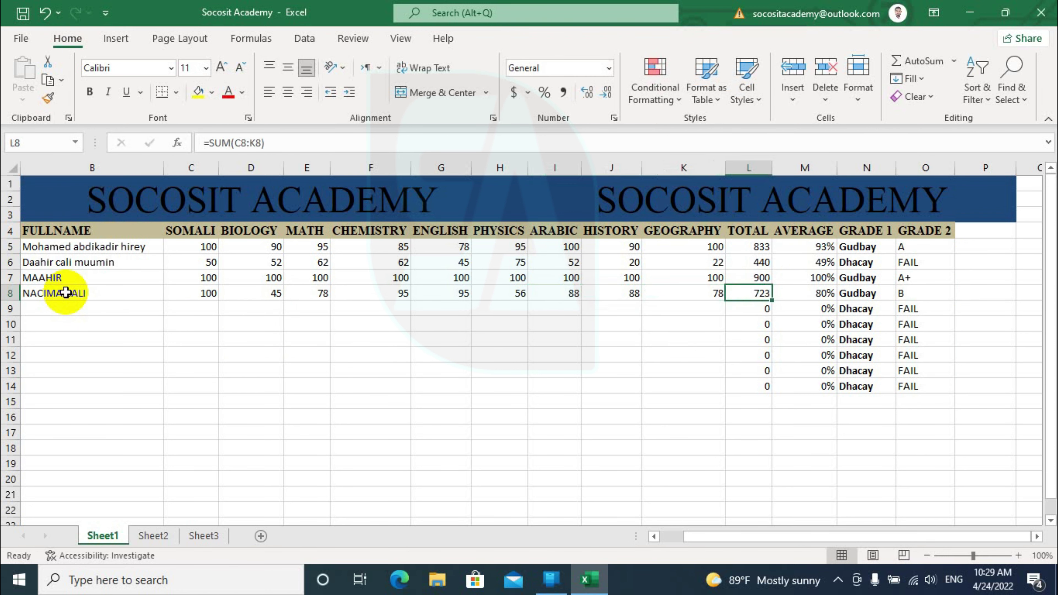
key(Tab)
Repeat the student names from B5:B8 down to row 13
click(66, 311)
drag(62, 246, 63, 293)
drag(163, 300, 164, 371)
Enter row 9 scores 78, 95, 95, 95, 75, 85, 74, 66, 50 and row 10 scores 78, 80, 90, 78, 99, 99, 58, 58, 78
click(196, 308)
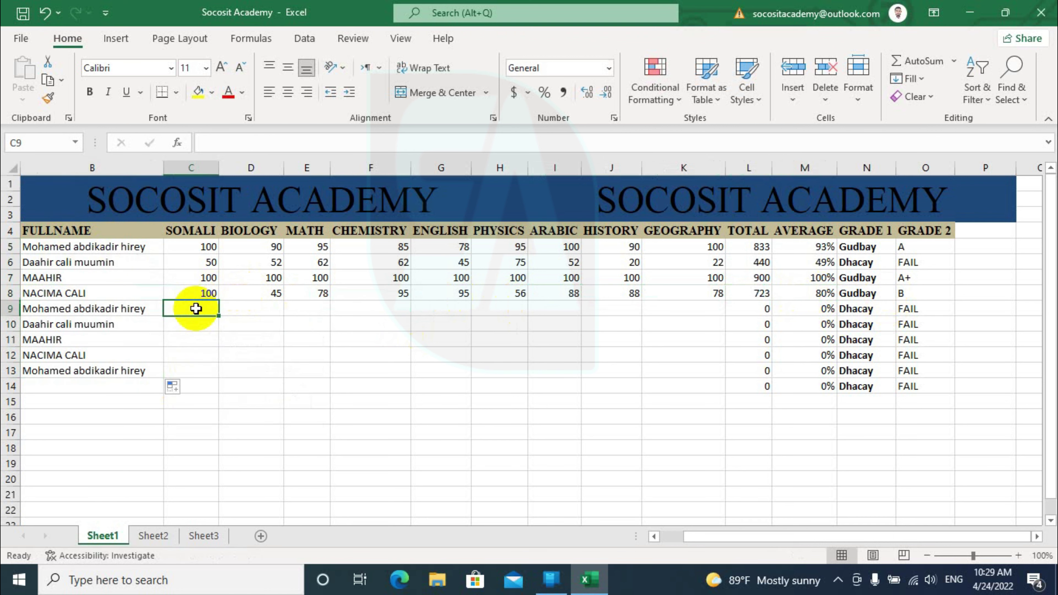
text(78	95	95	95	75	85	74	66	50)
key(Return)
text(78	80	90	78	99	99	58	58	78)
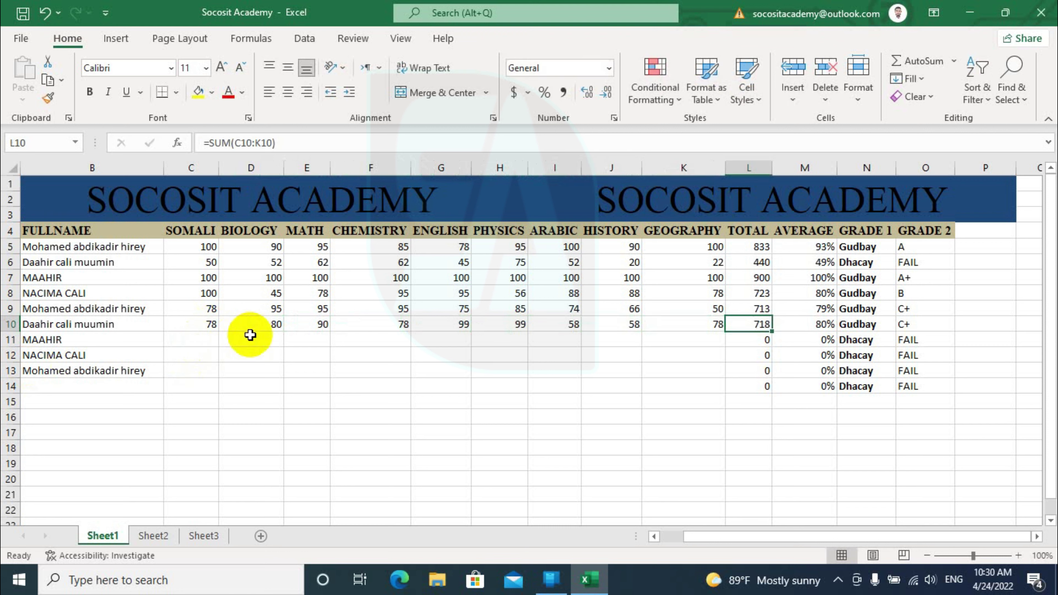
Copy the C8:F10 scores into C11:F13
click(201, 337)
drag(196, 293, 361, 321)
key(ctrl+c)
drag(196, 340, 356, 369)
click(373, 386)
key(ctrl+v)
Copy the G5:K7 scores into G11:K13 and check the grade in O9
drag(441, 247, 675, 276)
key(ctrl+c)
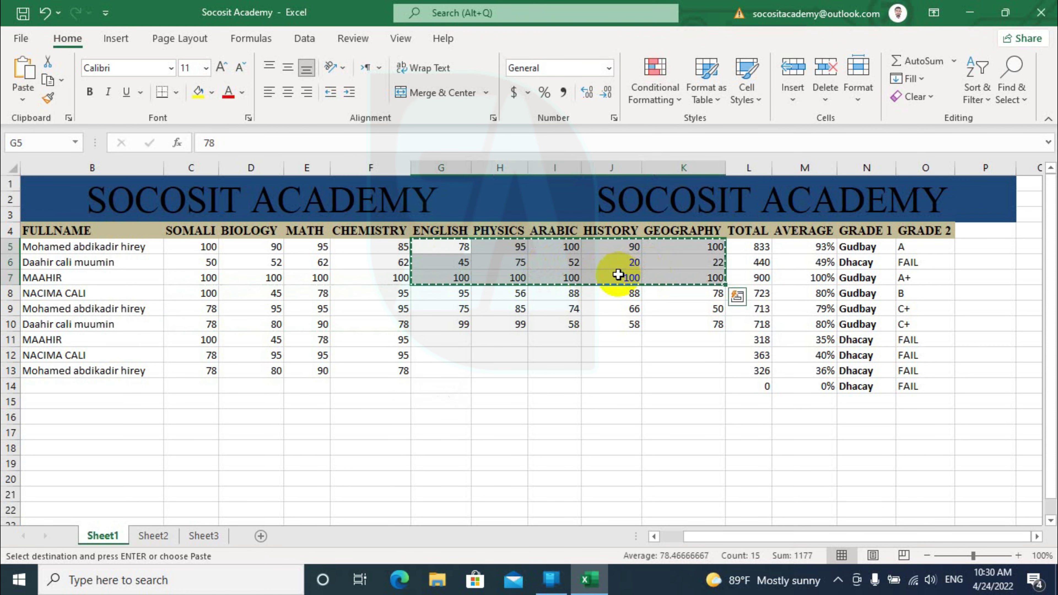
drag(441, 340, 633, 376)
key(ctrl+v)
click(925, 309)
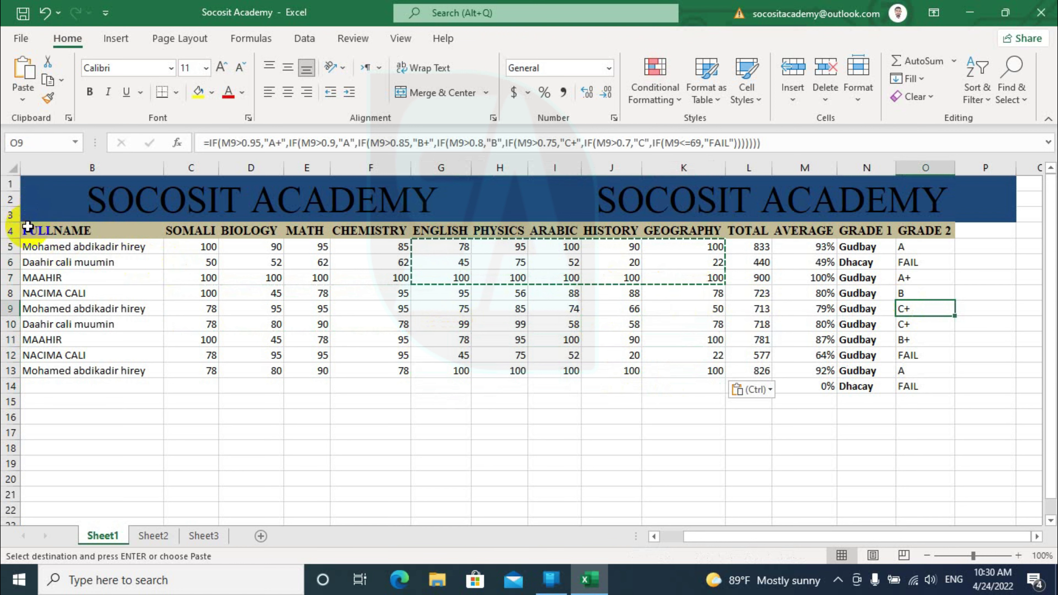
drag(28, 226, 907, 384)
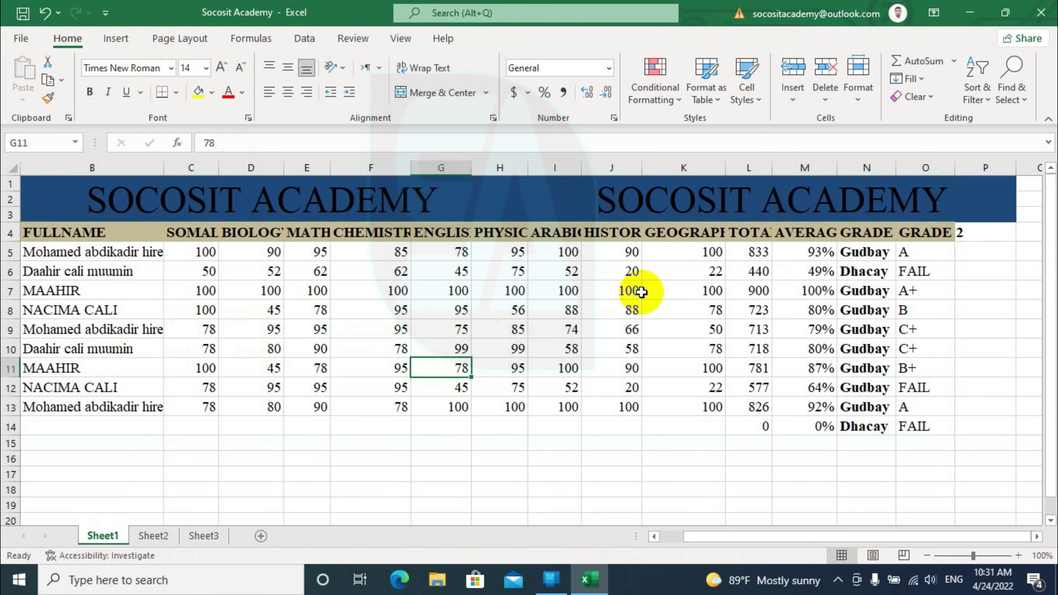
AutoFit columns O, H, I, J and K to show the GRADE 2, PHYSICS, ARABIC, HISTORY and GEOGRAPHY headings
double_click(956, 163)
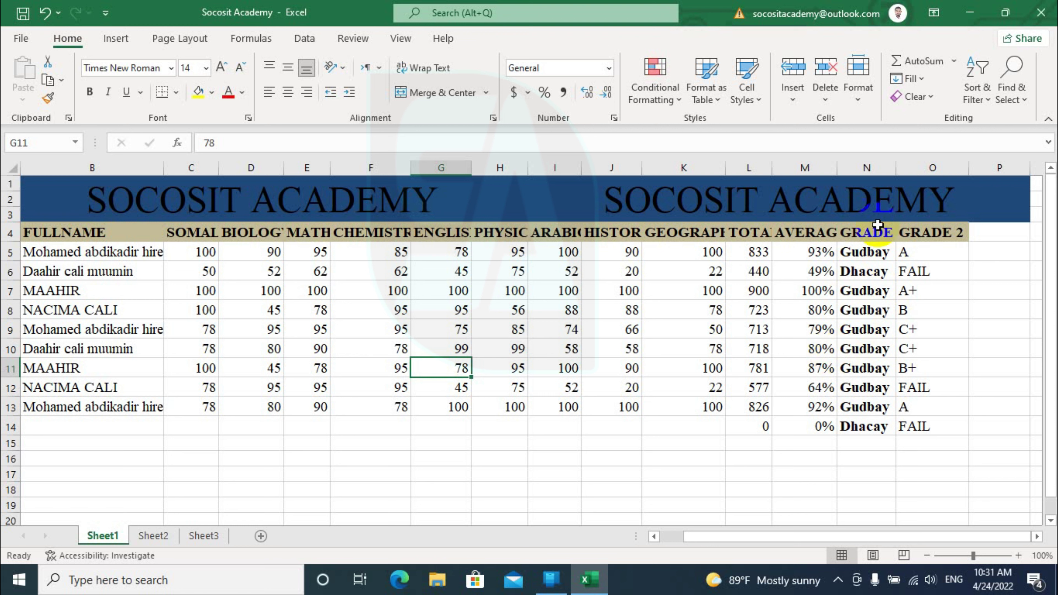
double_click(527, 169)
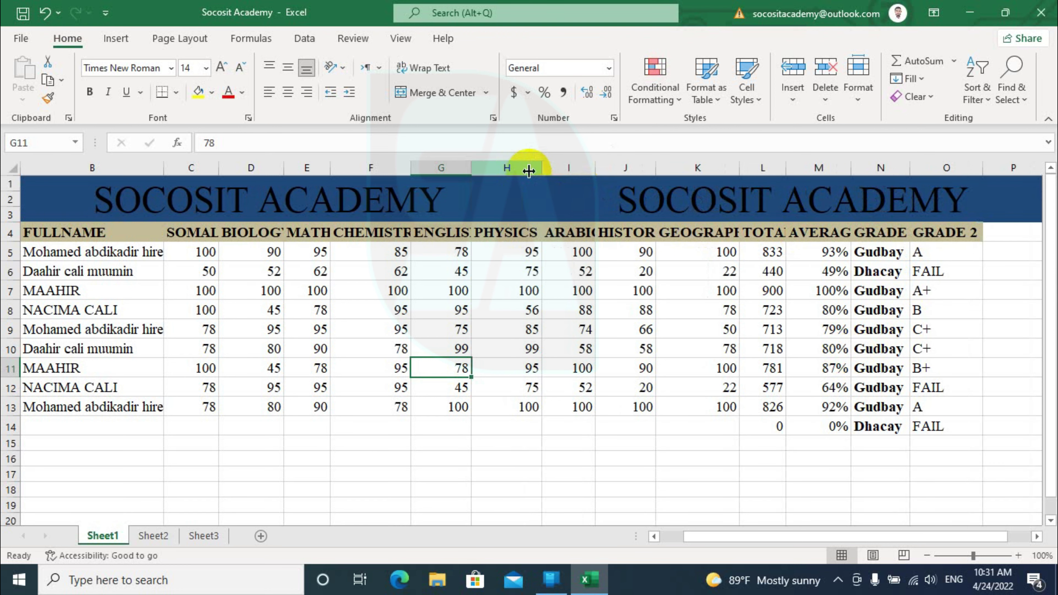
double_click(595, 166)
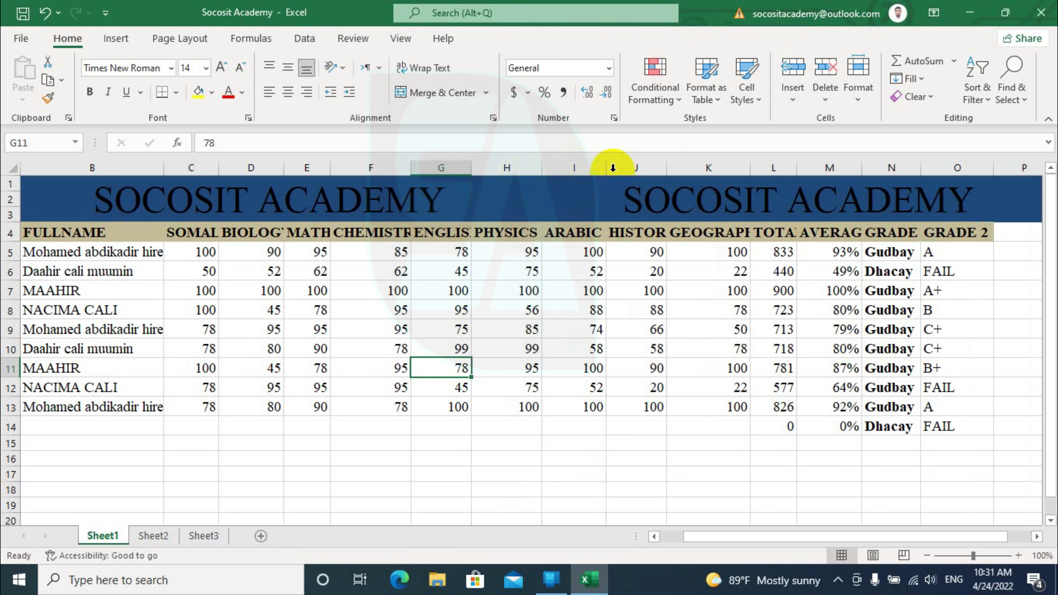
double_click(666, 168)
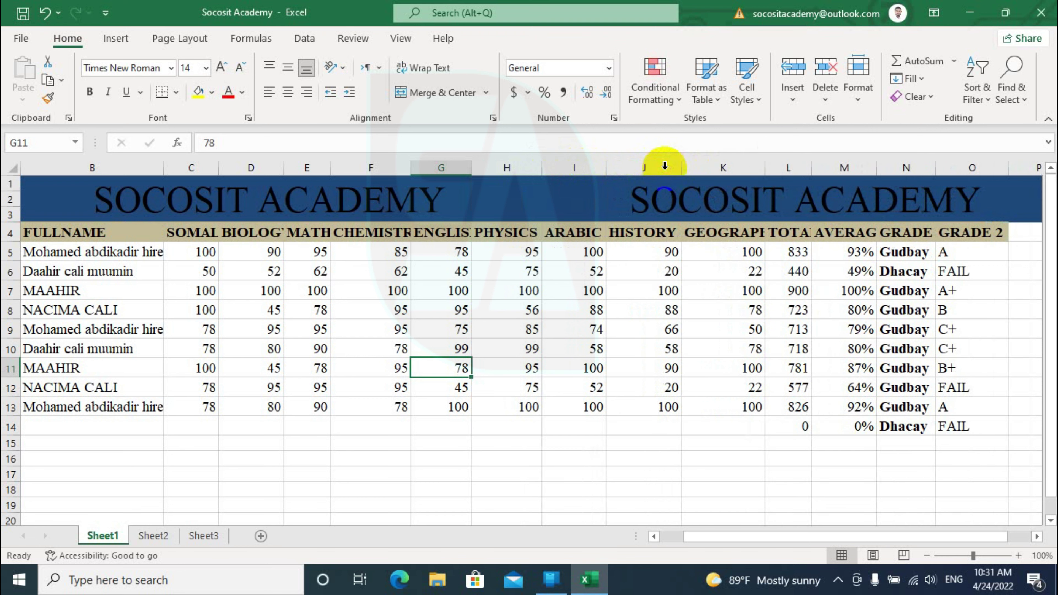
double_click(760, 172)
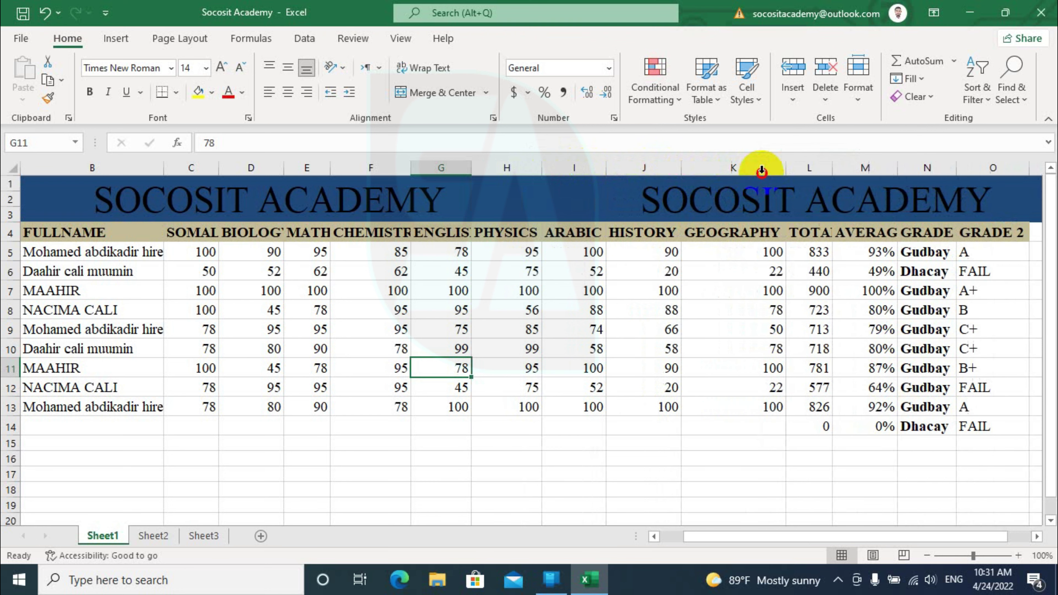